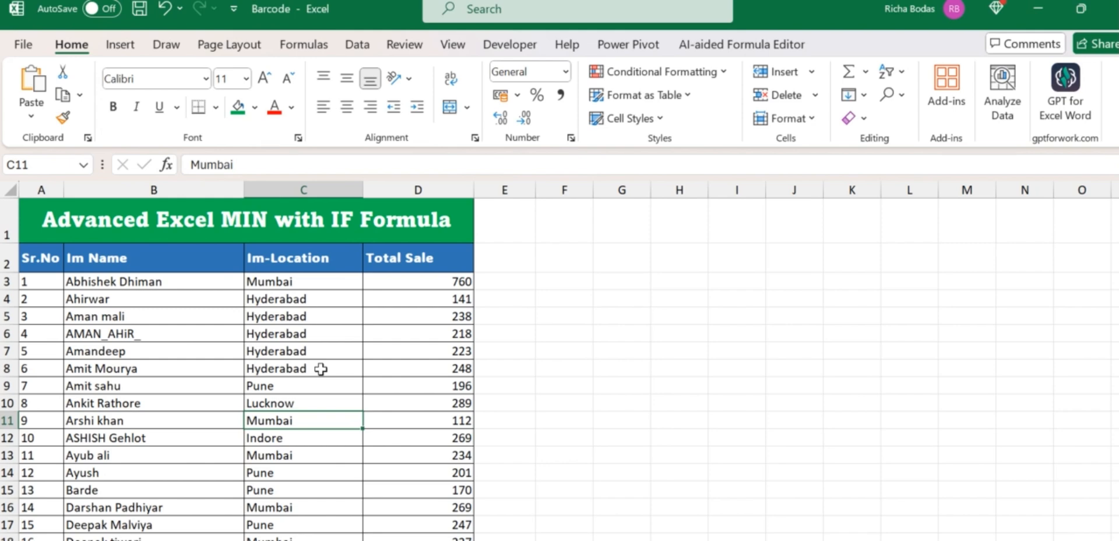
# - Examine the table's Sr.No, Im Name, Im-Location and Total Sale columns and the different cities listed under Im-Location
pyautogui.click(238, 302)
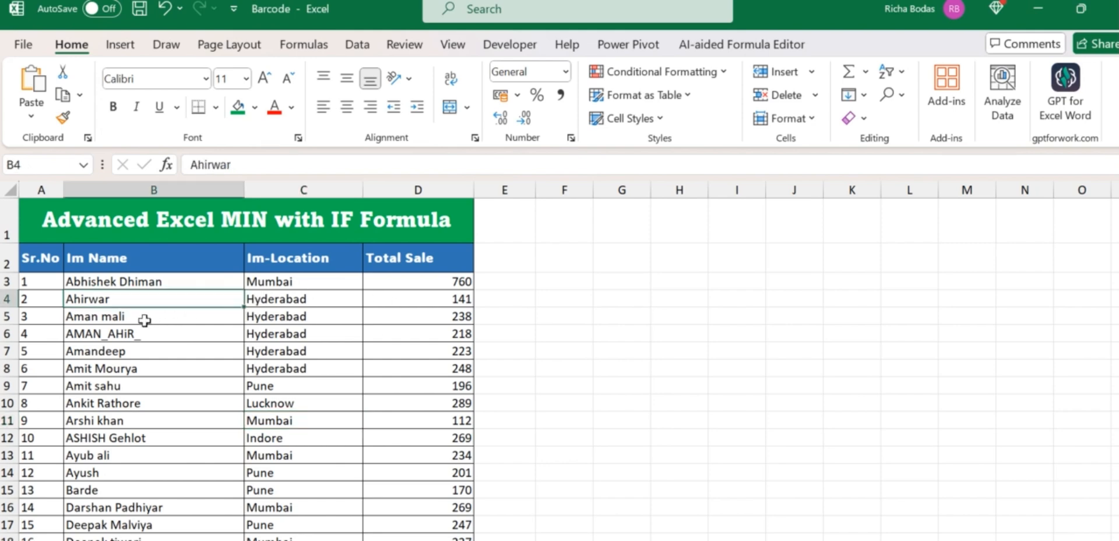
pyautogui.click(58, 256)
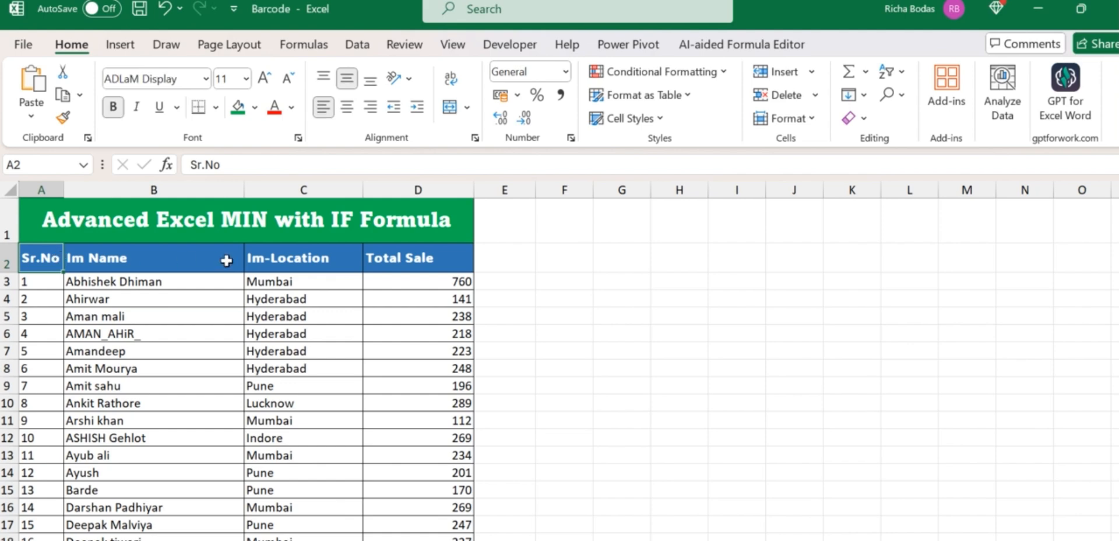
pyautogui.moveTo(332, 256); pyautogui.dragTo(332, 533)
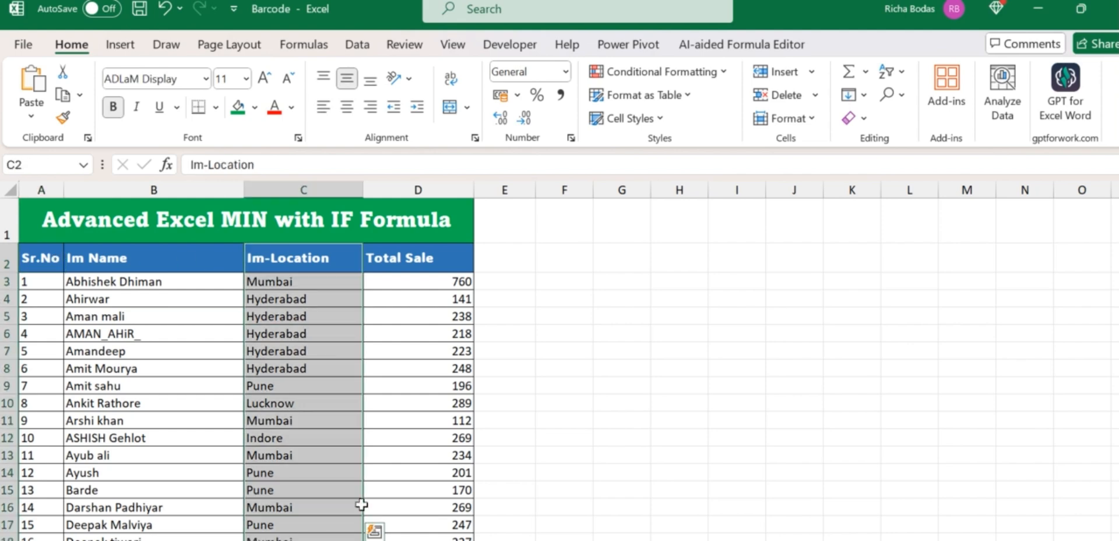
pyautogui.click(324, 476)
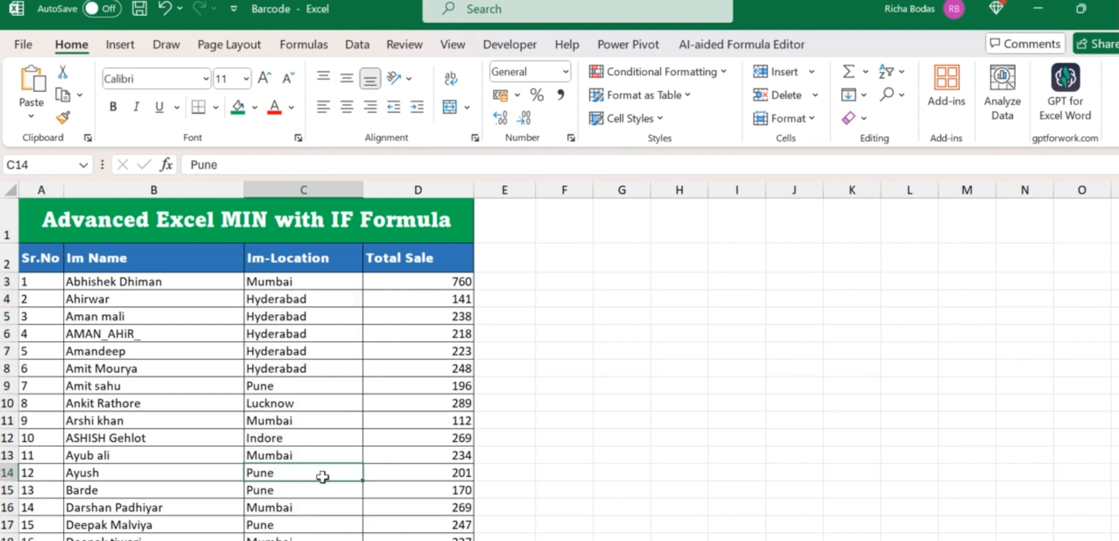
pyautogui.click(324, 347)
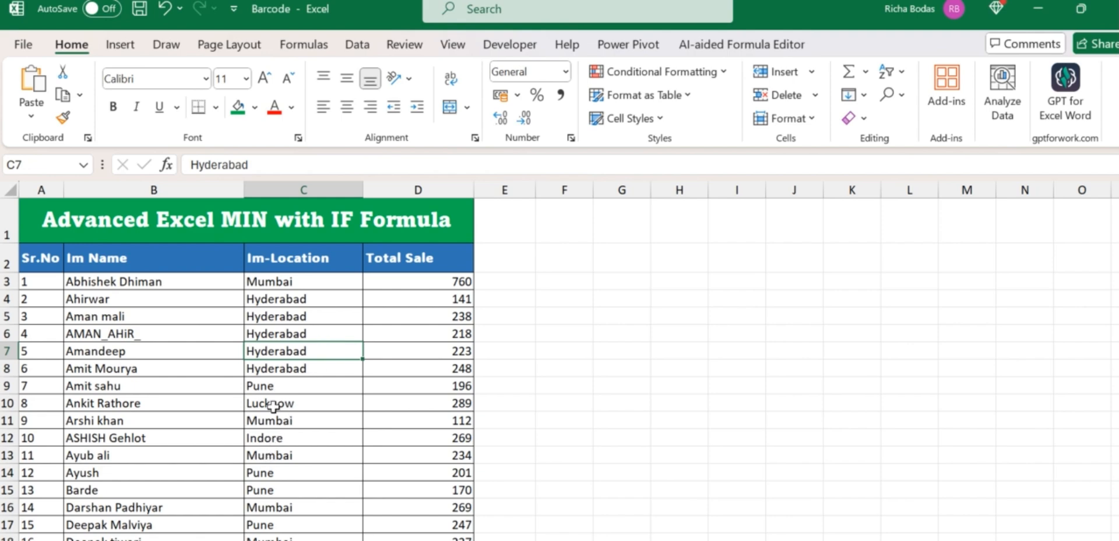
pyautogui.scroll(-4, 282, 501)
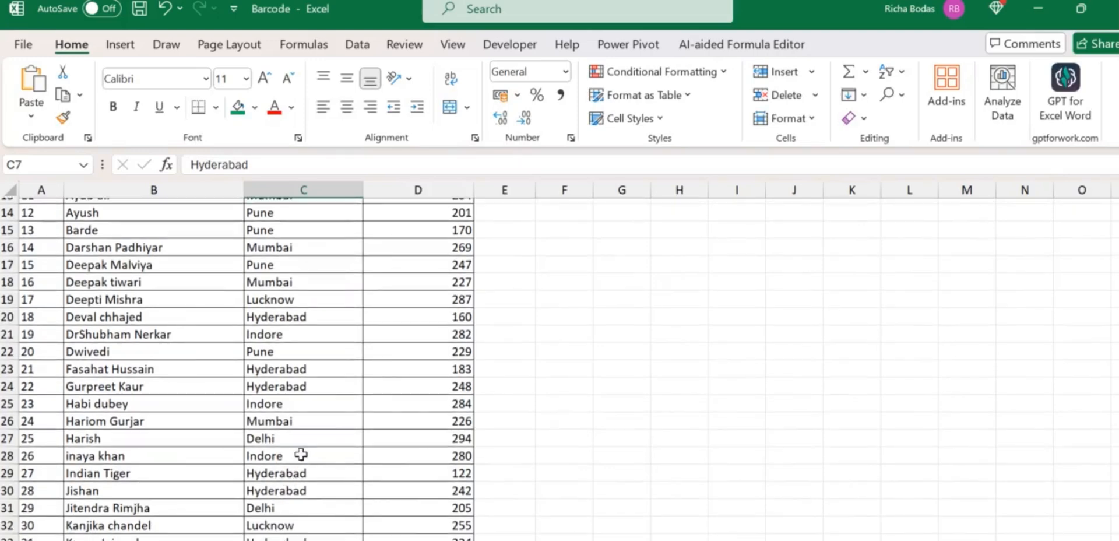
pyautogui.click(305, 442)
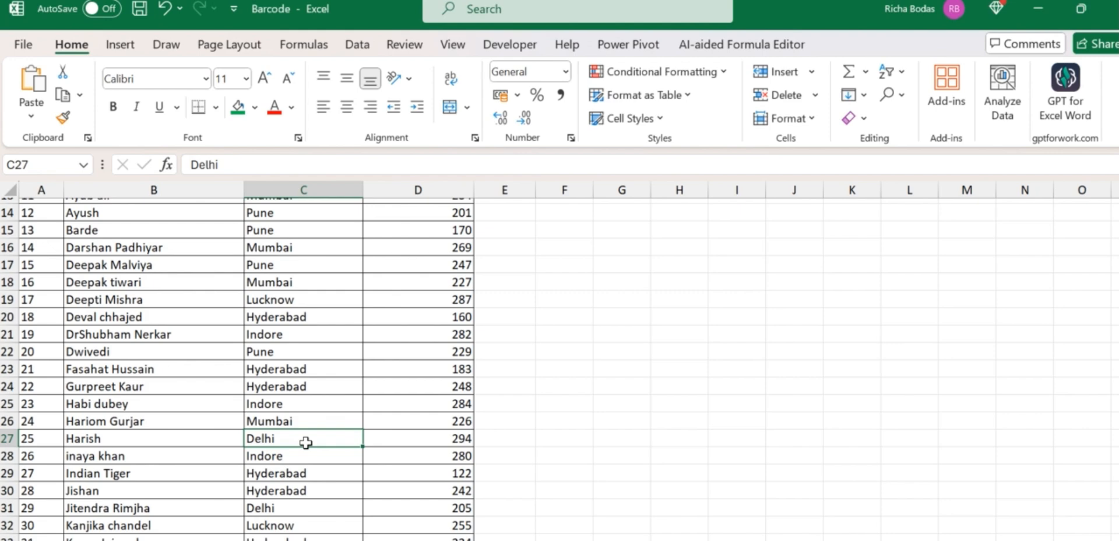
pyautogui.scroll(4, 305, 443)
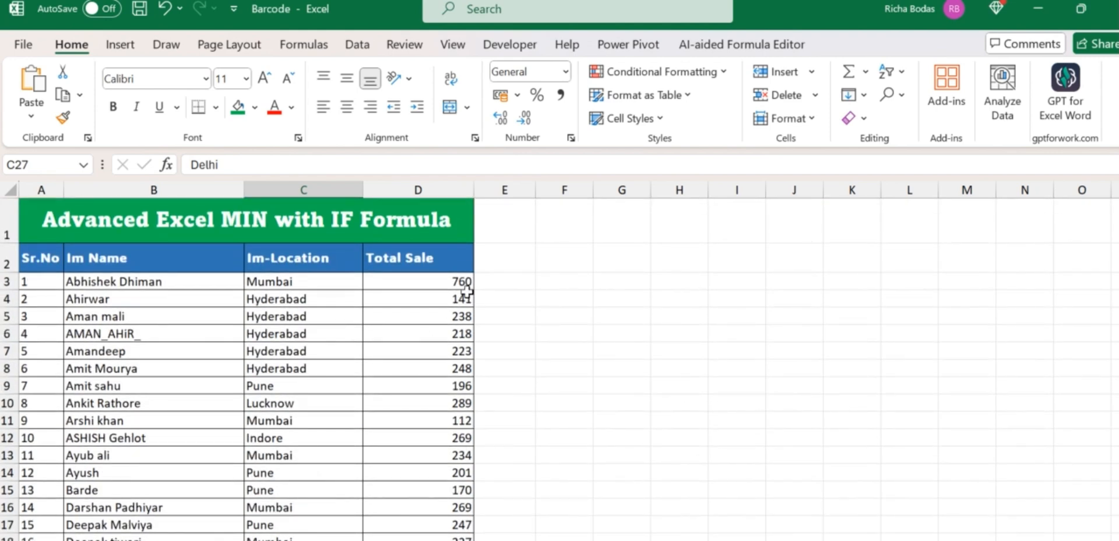
# - Add filters to the header row of the sales table, from Sr.No to Total Sale
pyautogui.click(465, 254)
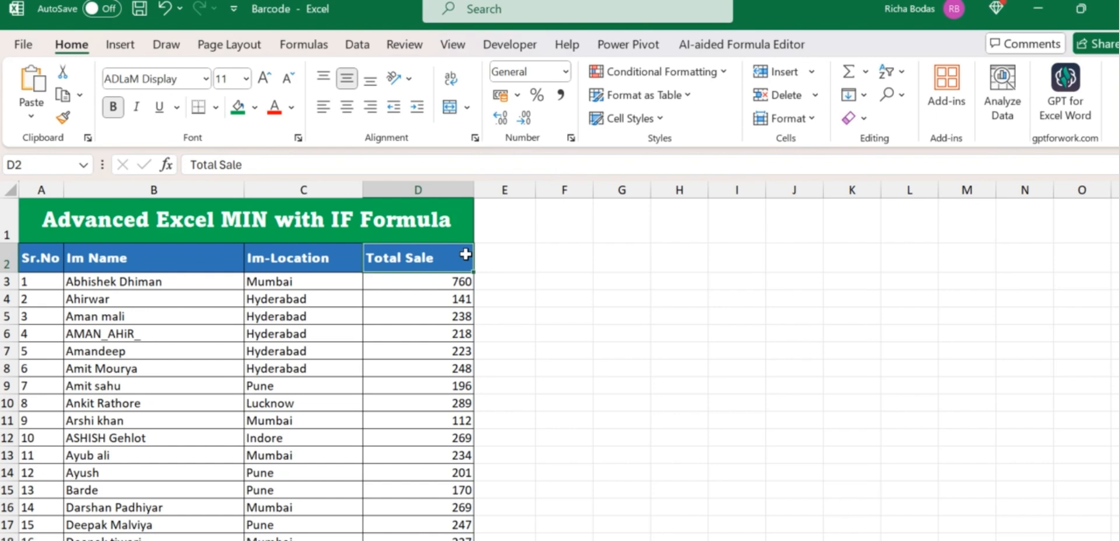
pyautogui.hotkey('ctrl', 'shift', 'Left')
pyautogui.hotkey('ctrl', 'shift', 'l')
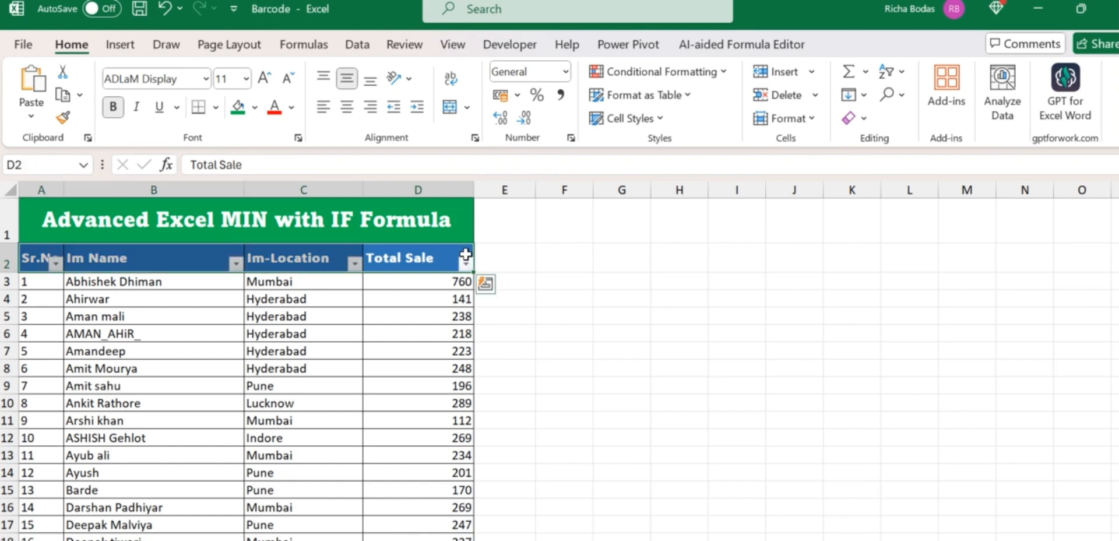
# - Filter the Im-Location column to show only the Delhi rows
pyautogui.press('Right')
pyautogui.press('Left')
pyautogui.press('Left')
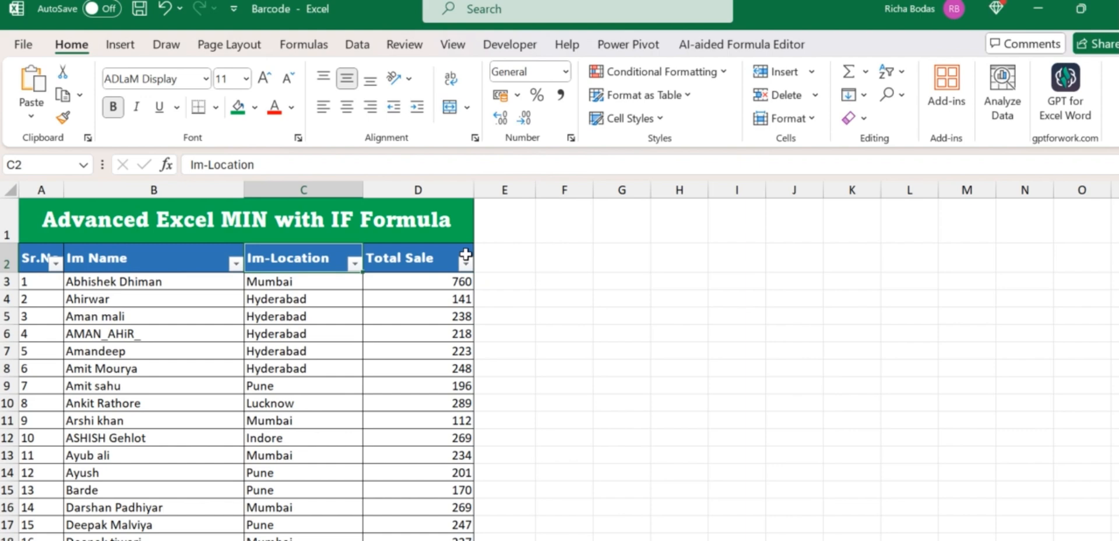
pyautogui.hotkey('alt', 'Down')
pyautogui.press('Down')
pyautogui.press('Down')
pyautogui.press('Down')
pyautogui.press('Down')
pyautogui.press('Down')
pyautogui.press('space')
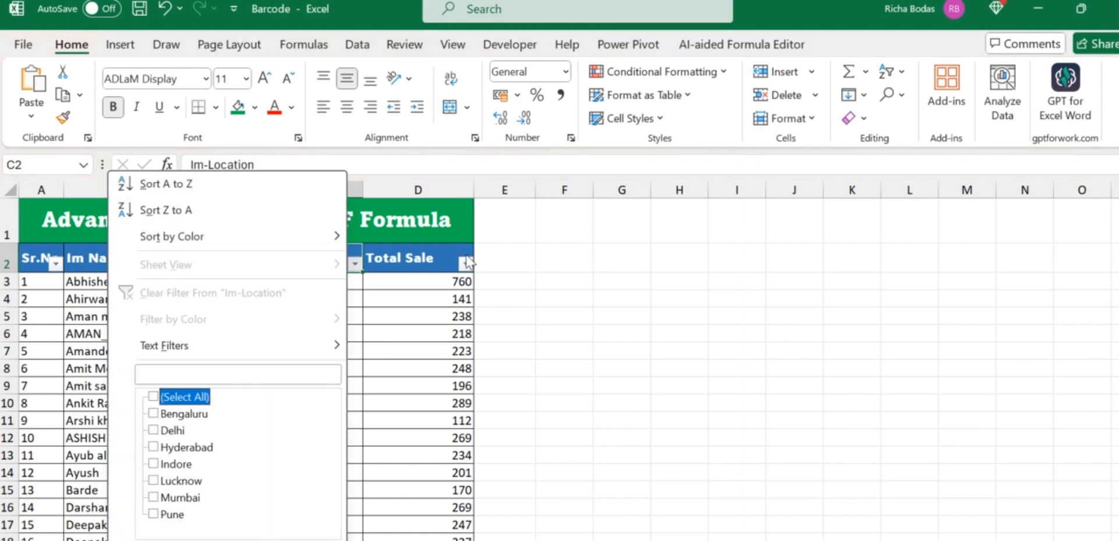
pyautogui.press('Down')
pyautogui.press('Down')
pyautogui.press('Down')
pyautogui.press('Down')
pyautogui.press('Down')
pyautogui.press('Up')
pyautogui.press('Up')
pyautogui.press('Up')
pyautogui.press('space')
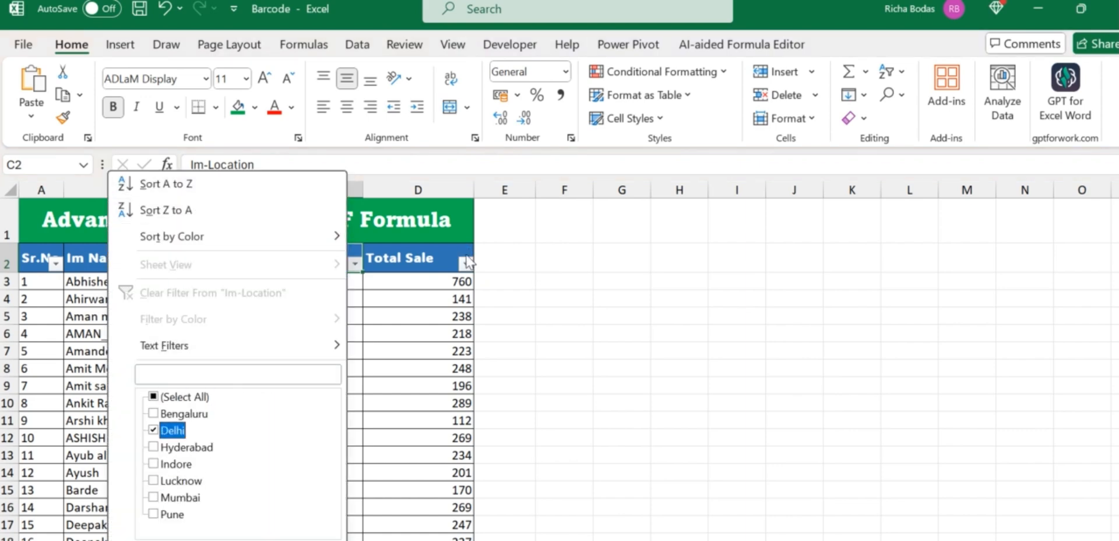
pyautogui.press('Return')
# - Examine the Total Sale values of the filtered Delhi rows to find the lowest one
pyautogui.press('Down')
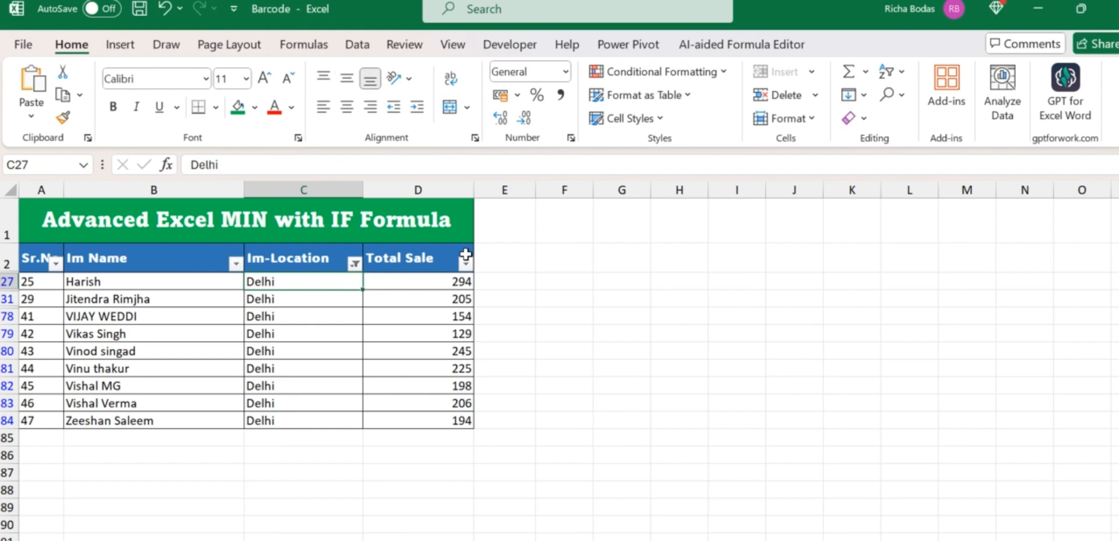
pyautogui.press('Right')
pyautogui.press('Right')
pyautogui.press('Left')
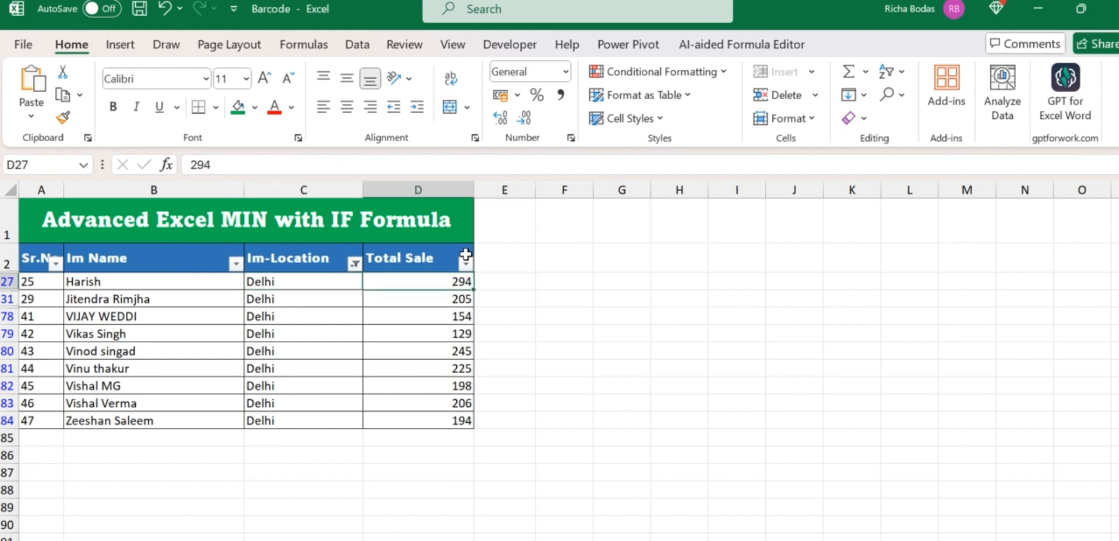
pyautogui.press('Down')
pyautogui.press('Up')
pyautogui.press('Down')
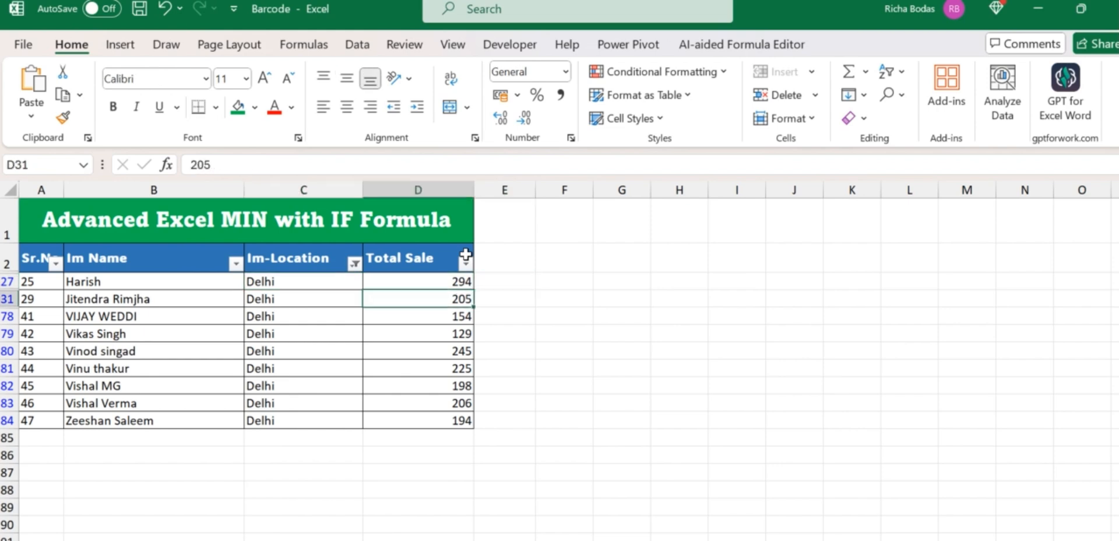
pyautogui.press('Down')
pyautogui.press('Down')
pyautogui.press('Down')
pyautogui.press('Down')
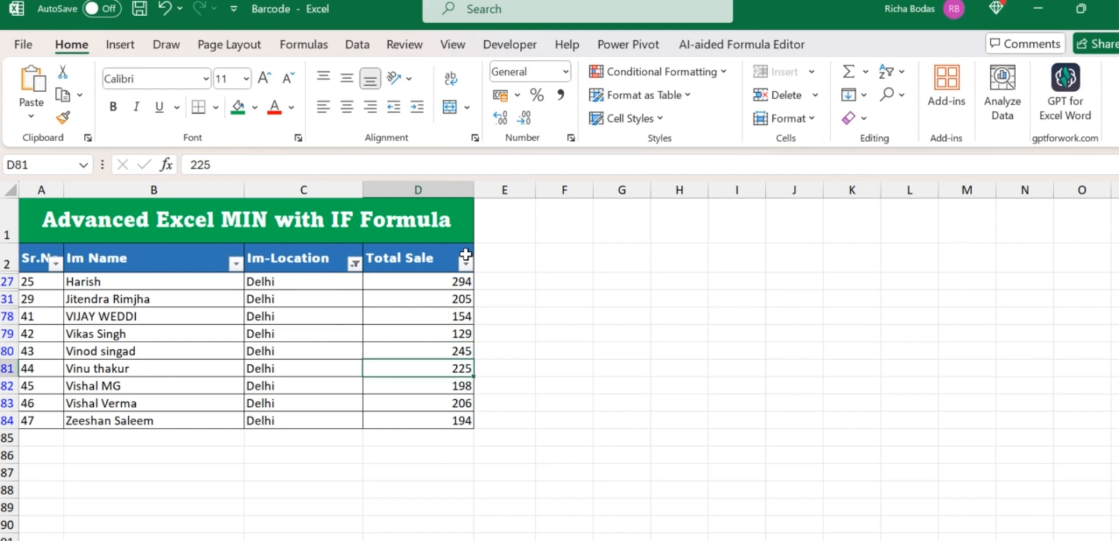
pyautogui.press('Down')
pyautogui.press('Down')
pyautogui.press('Down')
pyautogui.press('Up')
pyautogui.press('Up')
pyautogui.press('Up')
pyautogui.press('Up')
pyautogui.press('Up')
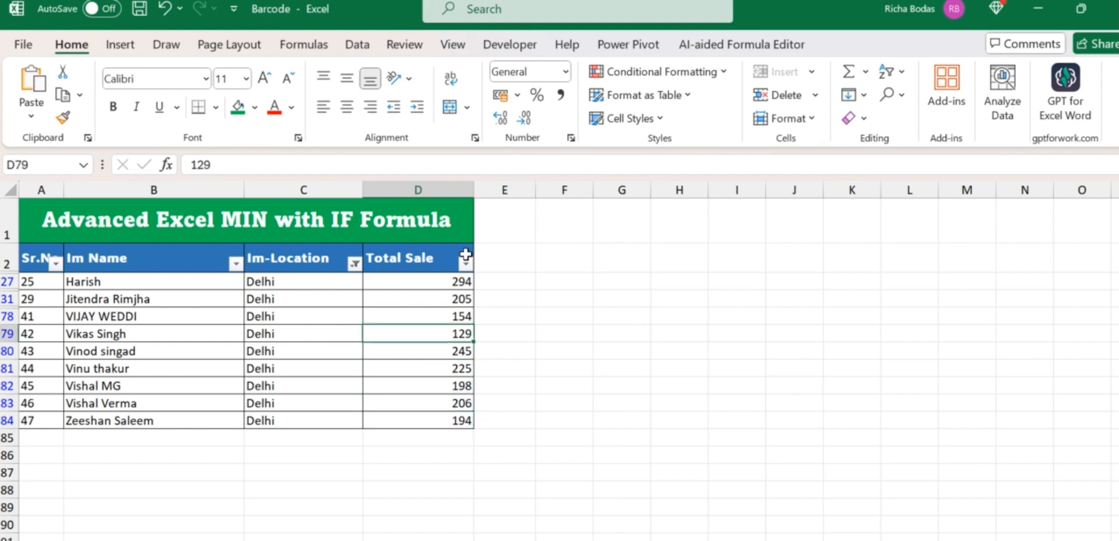
# - Enter 129 in cell F79, beside the filtered table
pyautogui.press('Right')
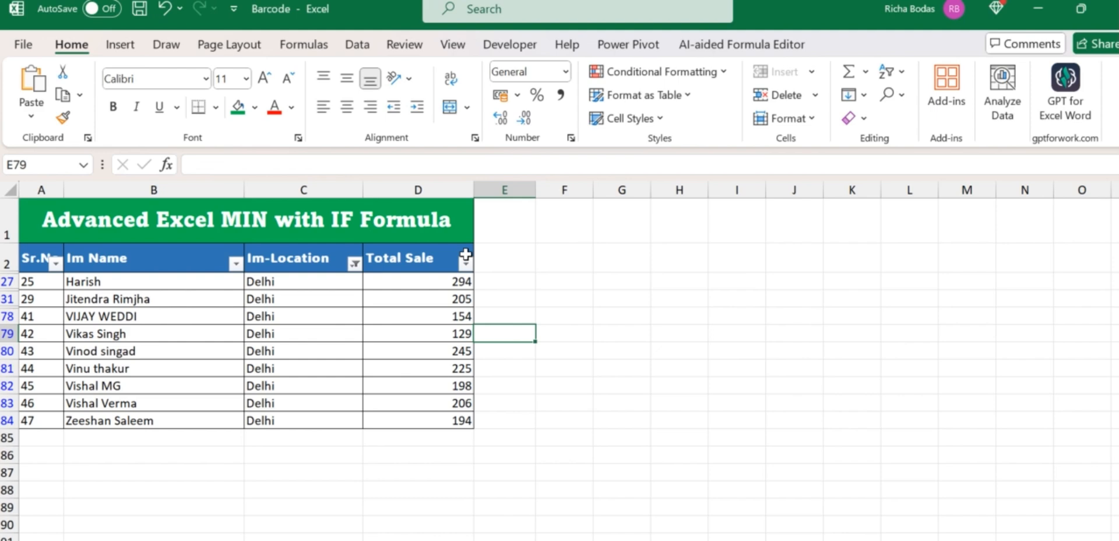
pyautogui.press('Right')
pyautogui.write('12')
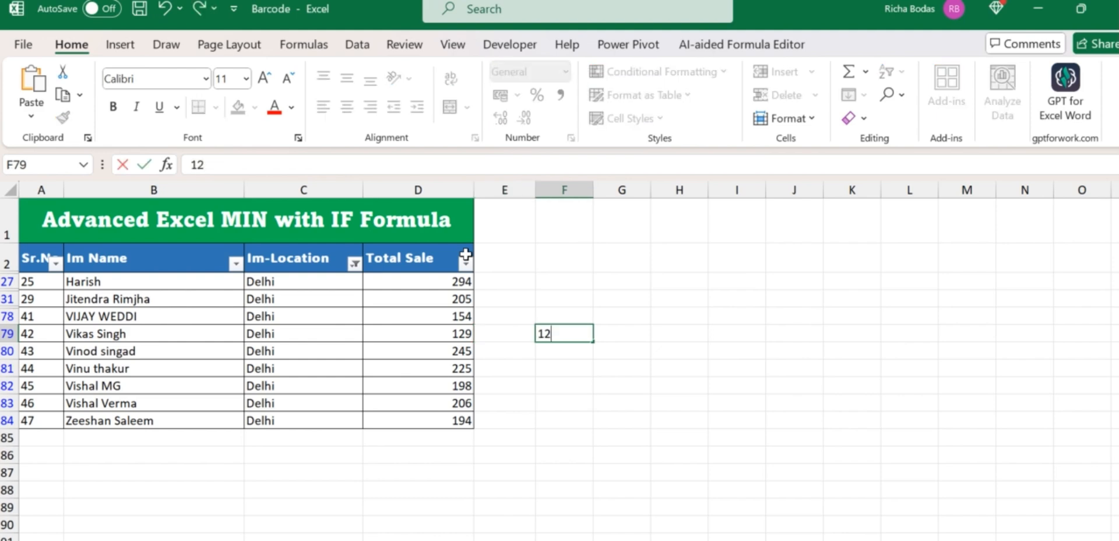
pyautogui.write('9')
pyautogui.press('Return')
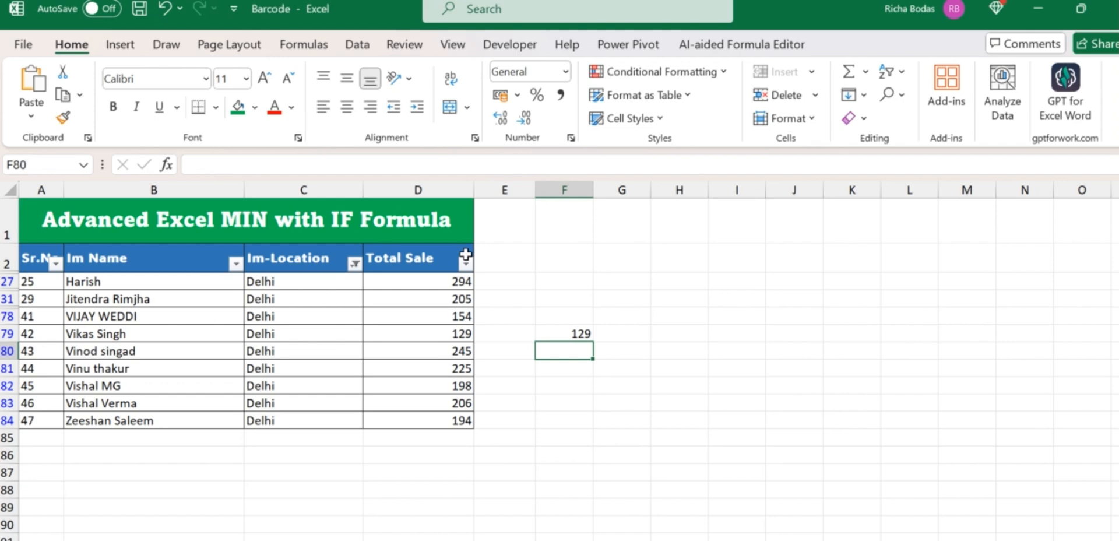
# - Clear the value entered in cell F79
pyautogui.click(304, 294)
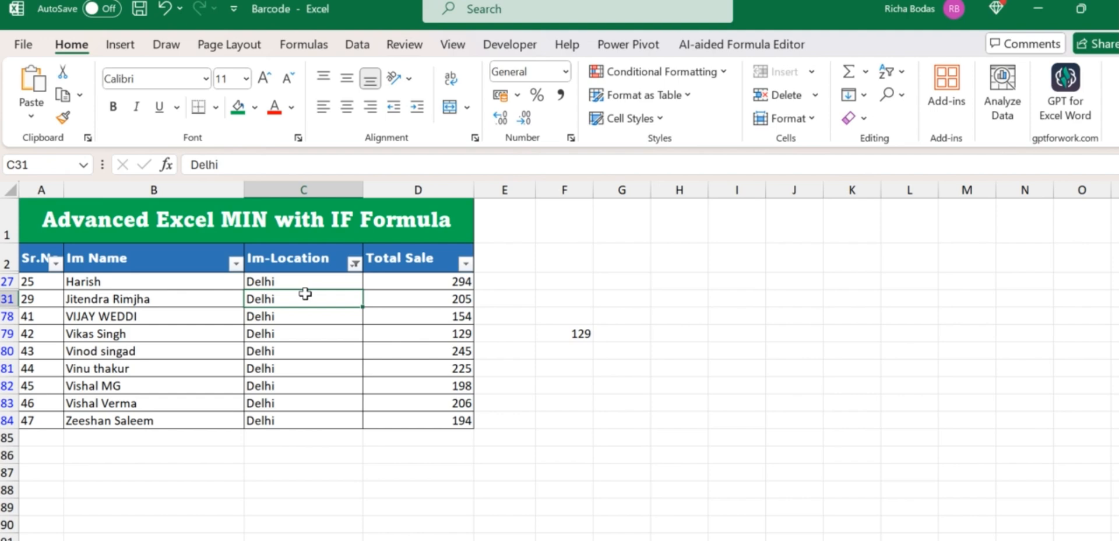
pyautogui.click(549, 327)
pyautogui.press('Delete')
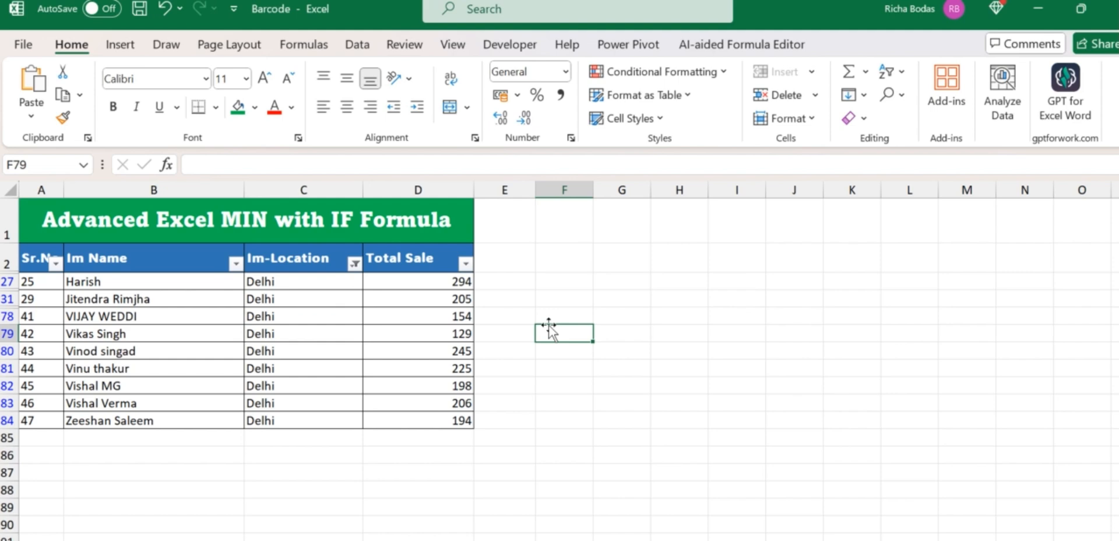
# - Remove the filters from the sales table so that all locations are shown again
pyautogui.press('Left')
pyautogui.press('Left')
pyautogui.press('Left')
pyautogui.press('Up')
pyautogui.press('Up')
pyautogui.press('Up')
pyautogui.press('Up')
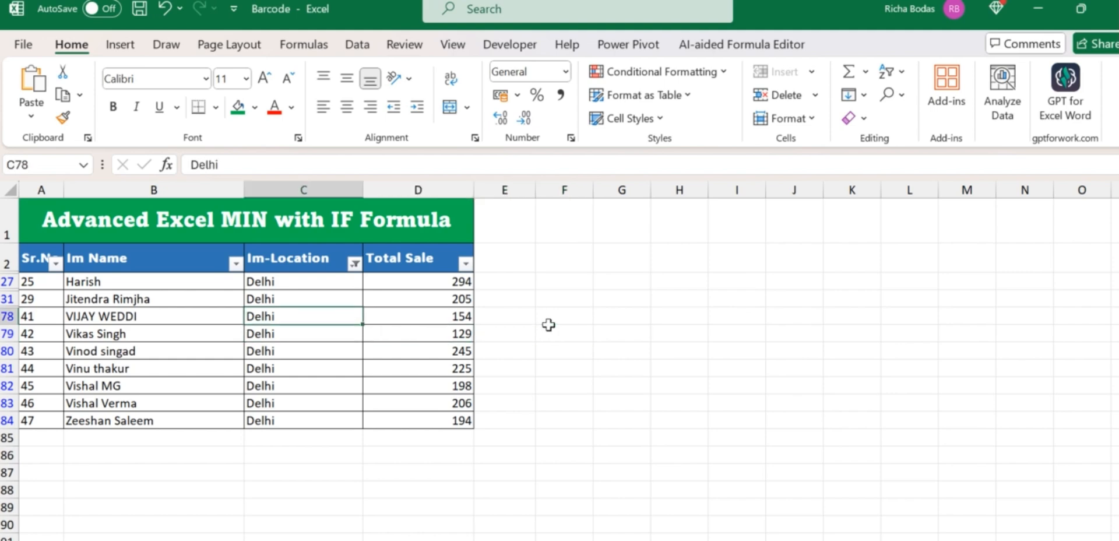
pyautogui.hotkey('ctrl', 'shift', 'l')
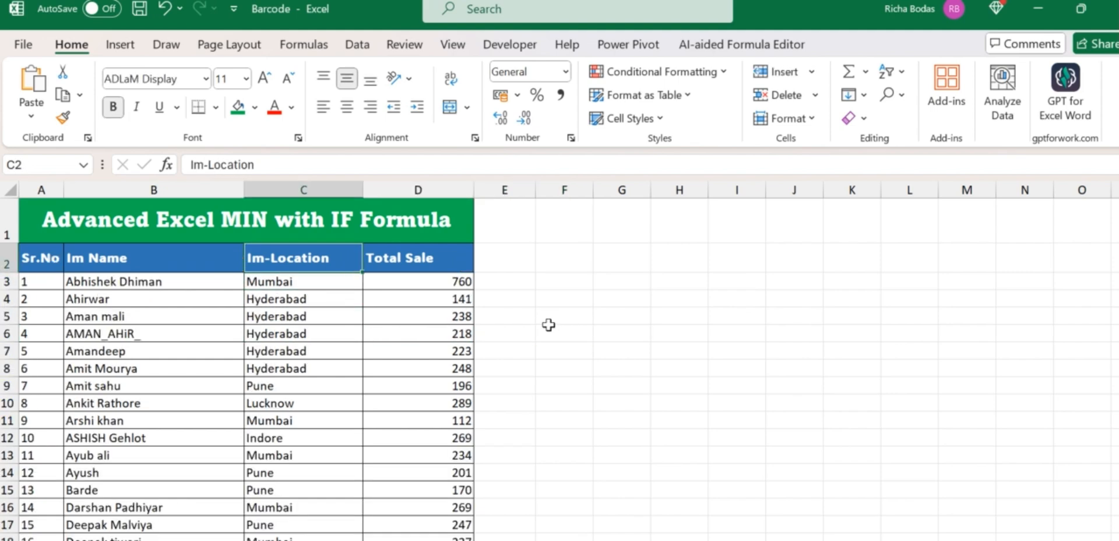
pyautogui.click(204, 222)
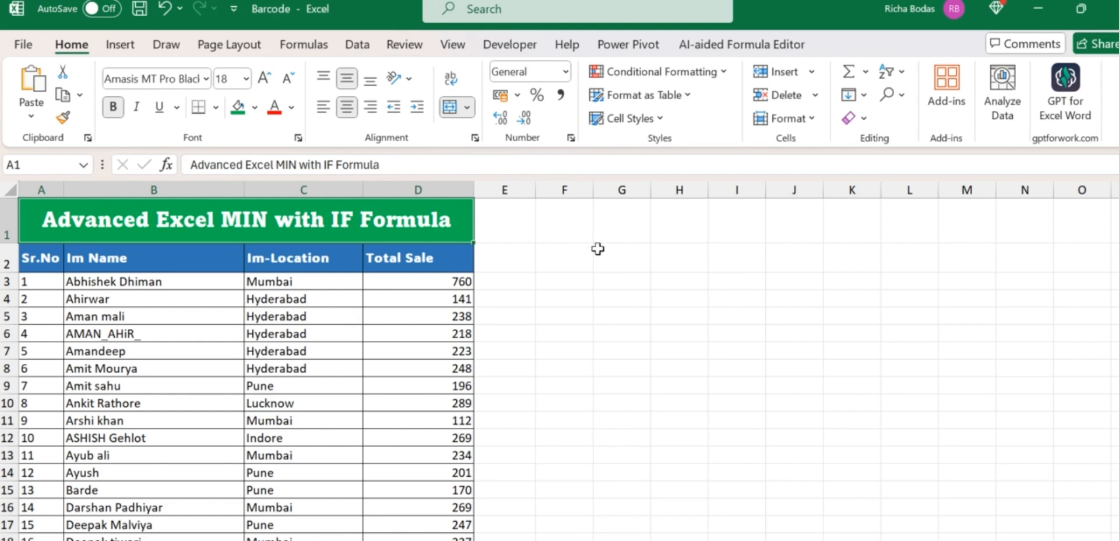
pyautogui.click(597, 248)
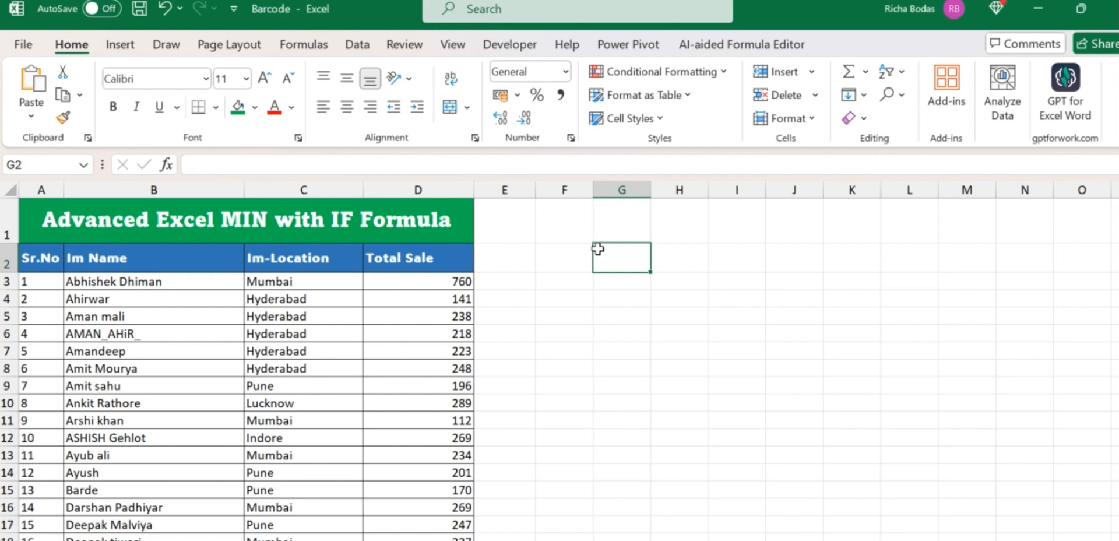
pyautogui.click(539, 296)
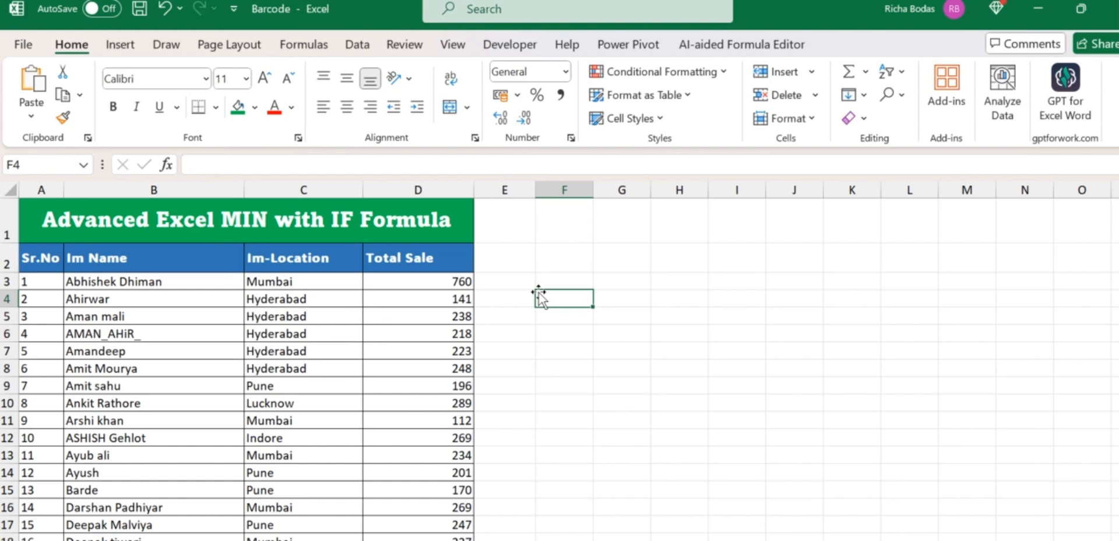
pyautogui.click(188, 283)
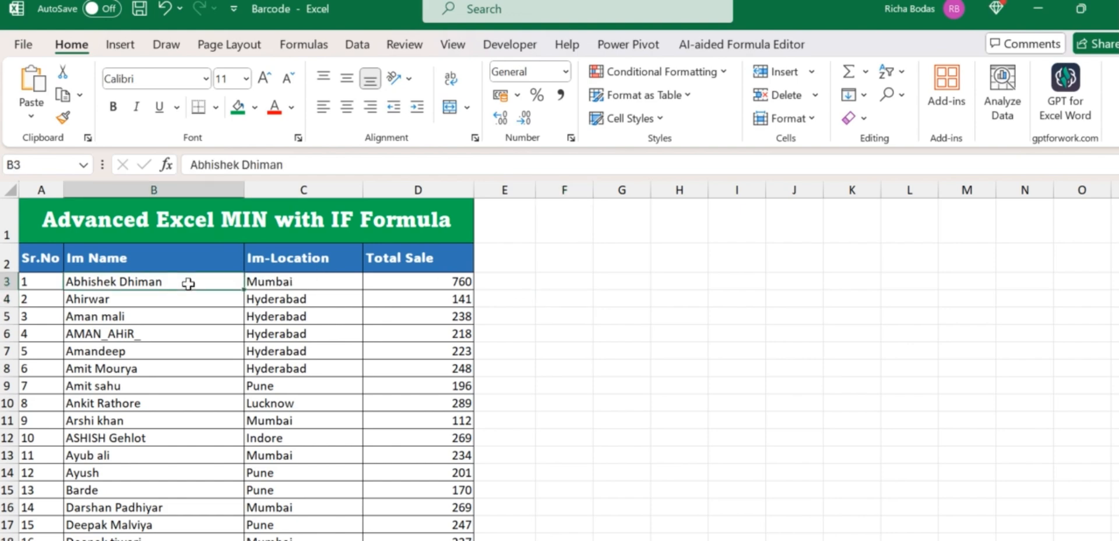
pyautogui.click(282, 258)
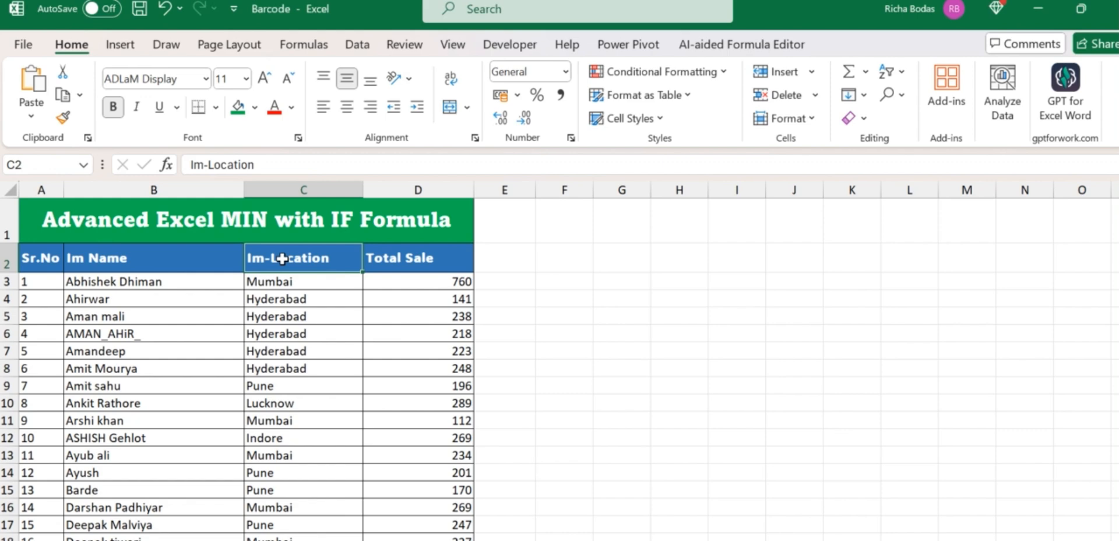
pyautogui.press('Right')
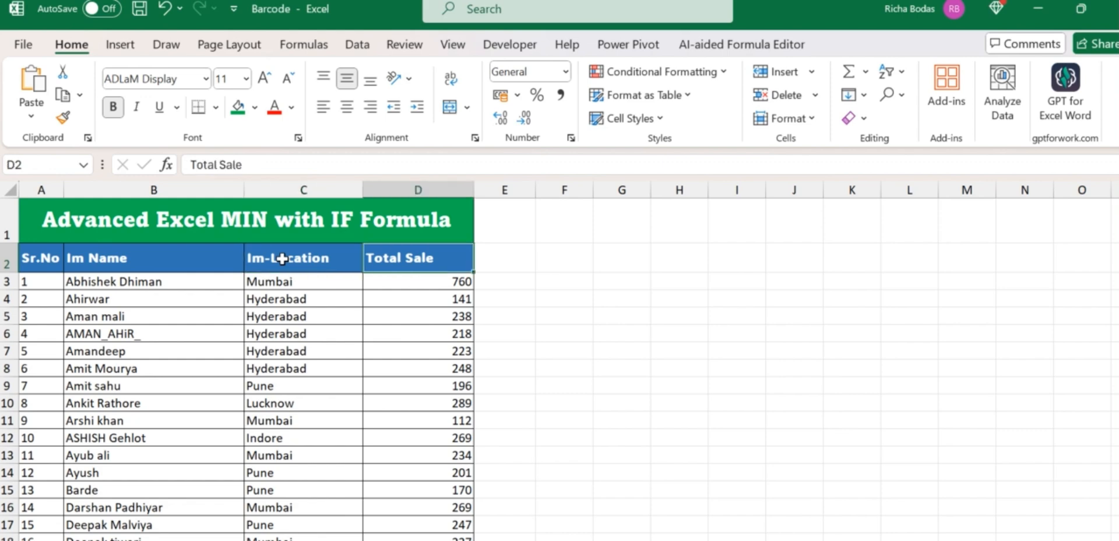
# - Enter the heading "IM Location" in cell F2, to the right of the sales table
pyautogui.click(524, 246)
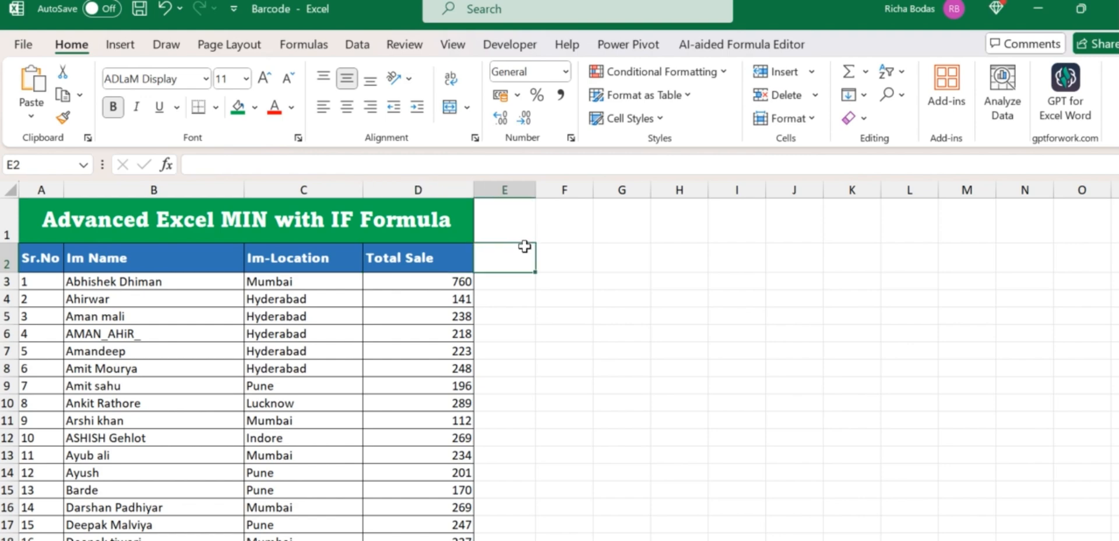
pyautogui.press('Right')
pyautogui.press('Left')
pyautogui.press('Right')
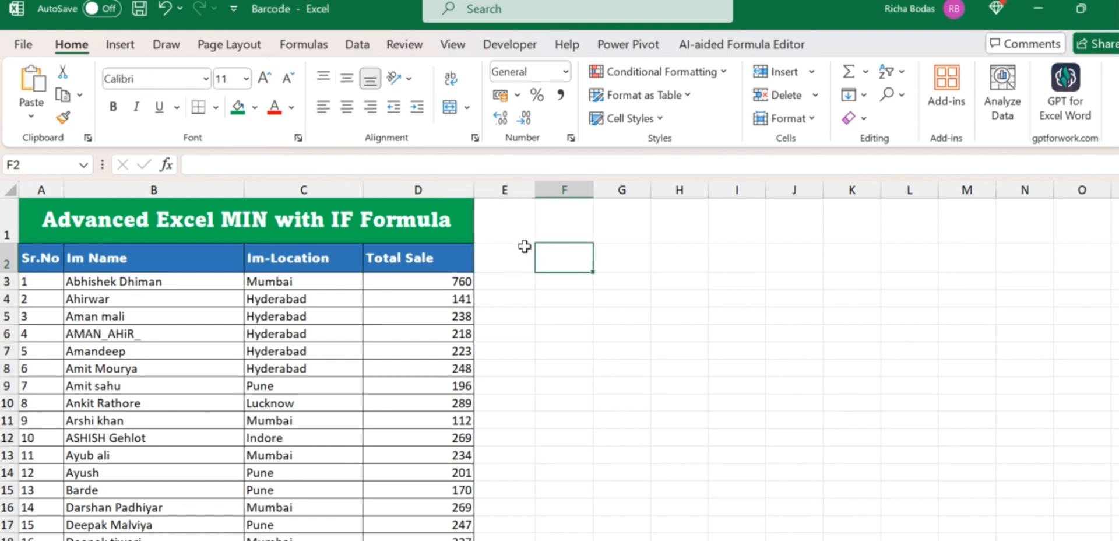
pyautogui.write('IM Lo')
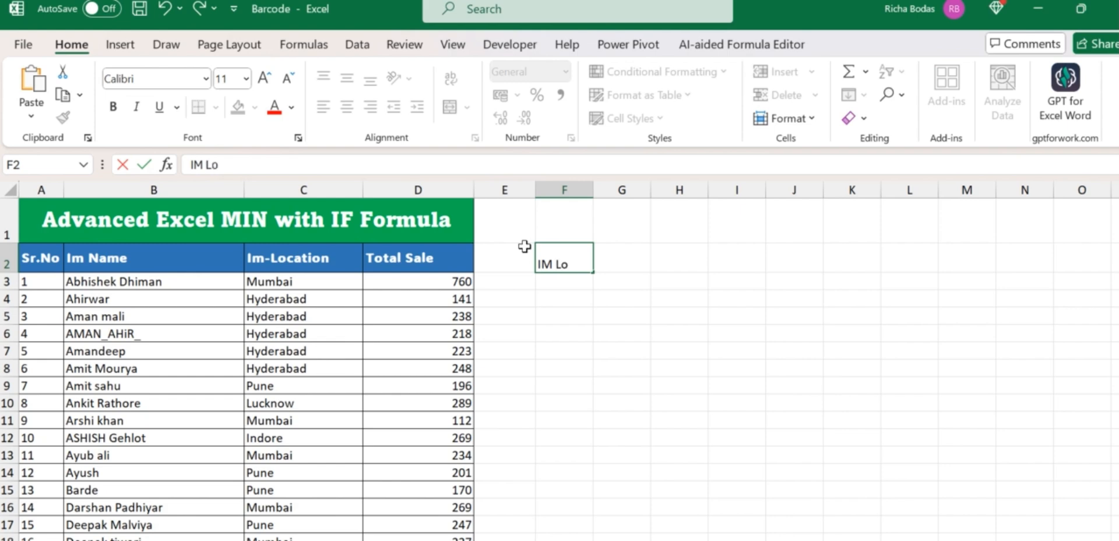
pyautogui.write('cation')
pyautogui.press('Return')
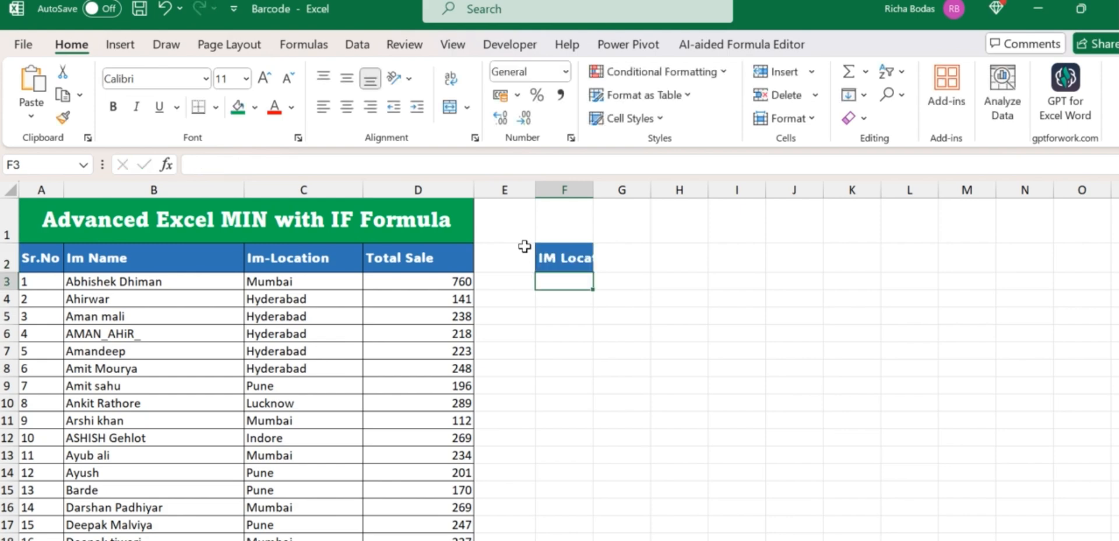
# - Enter the heading "Minimum Sale" in cell G2, beside the IM Location heading
pyautogui.press('Up')
pyautogui.press('Right')
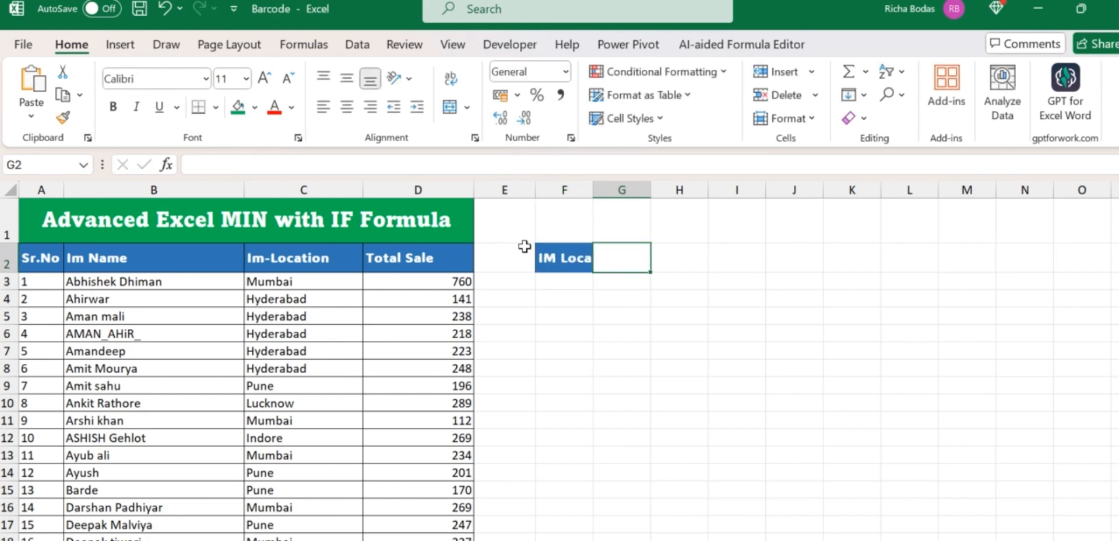
pyautogui.write('MIN')
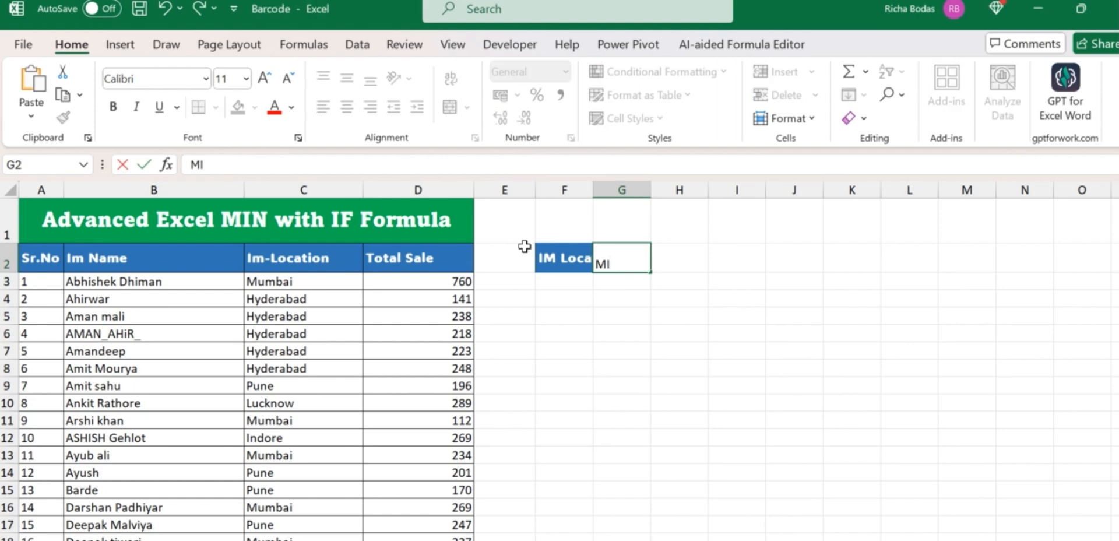
pyautogui.press('BackSpace')
pyautogui.press('BackSpace')
pyautogui.write('inimum Sale')
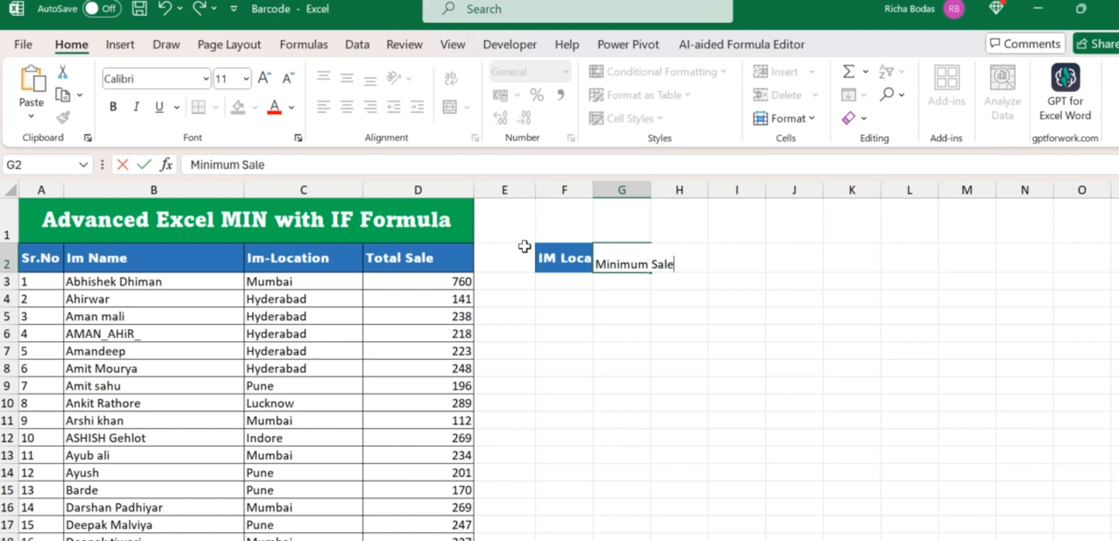
pyautogui.press('Return')
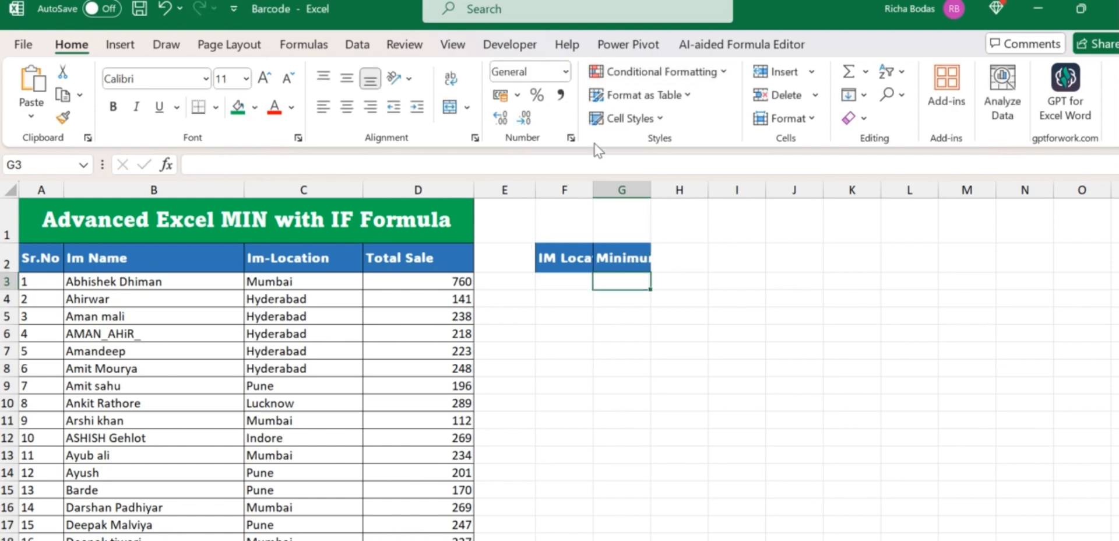
# - Autofit columns F and G to their headings and apply borders to all cells in F2:G3
pyautogui.doubleClick(592, 189)
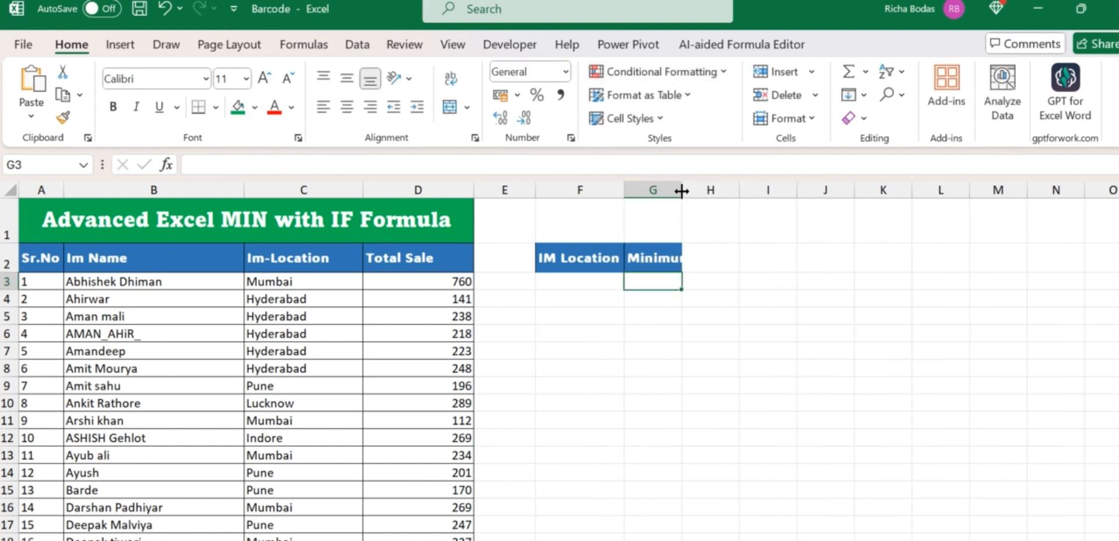
pyautogui.doubleClick(681, 189)
pyautogui.moveTo(589, 262); pyautogui.dragTo(682, 280)
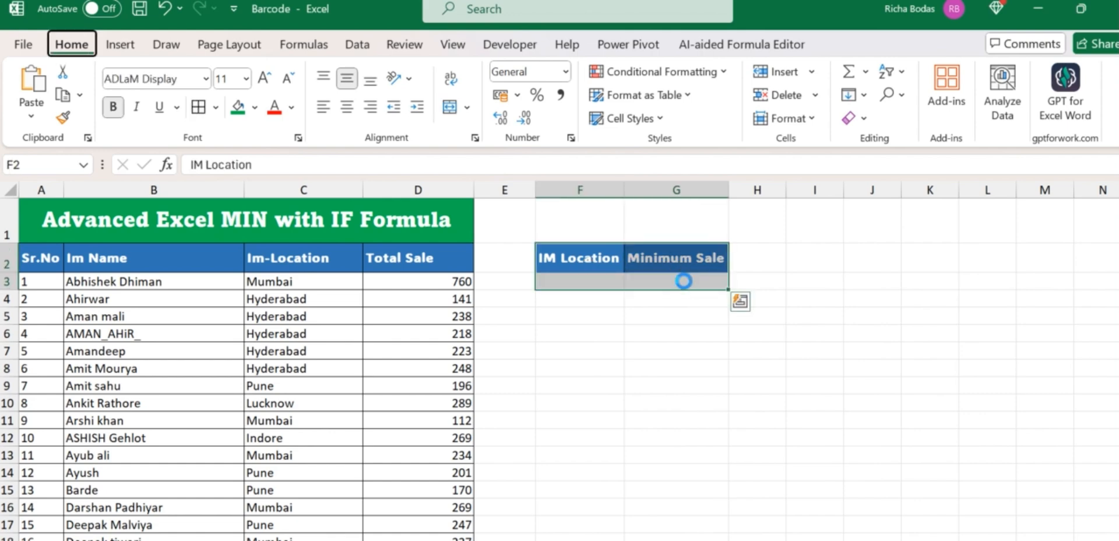
# - Enter Mumbai in cell F3 as the location to look up
pyautogui.click(600, 281)
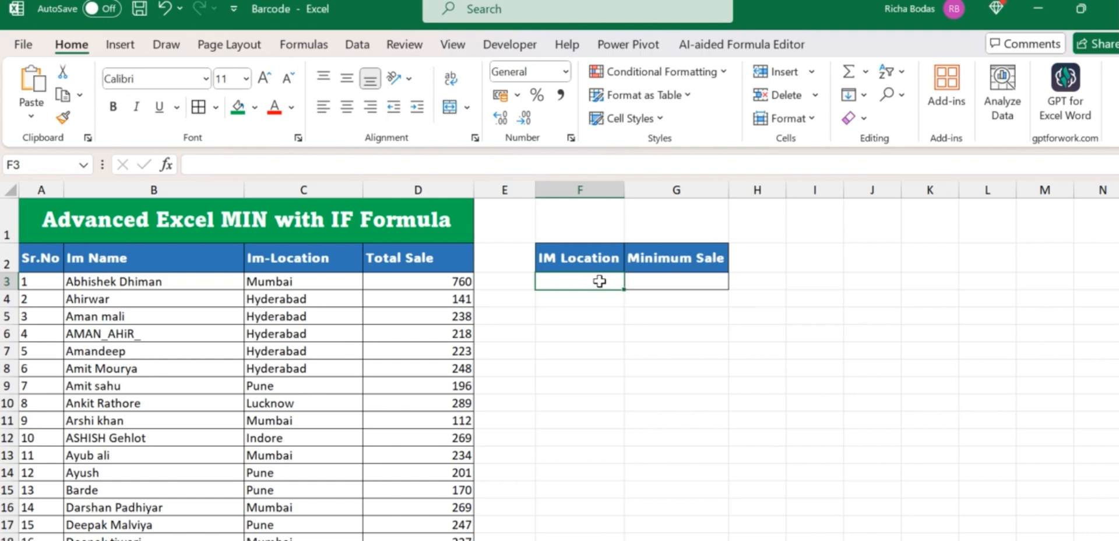
pyautogui.write('Mumbai')
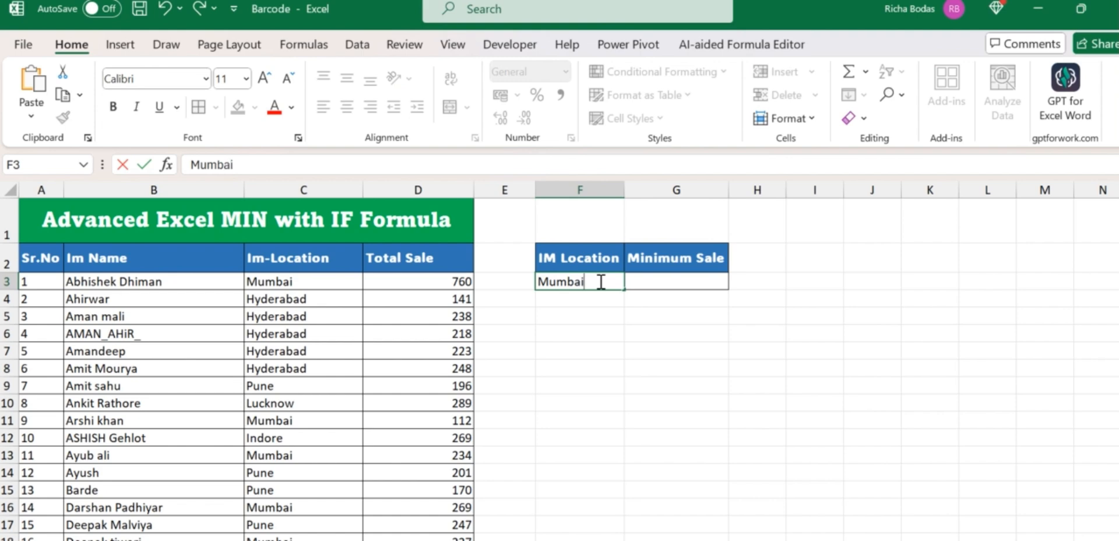
pyautogui.press('Return')
pyautogui.click(600, 280)
pyautogui.press('Right')
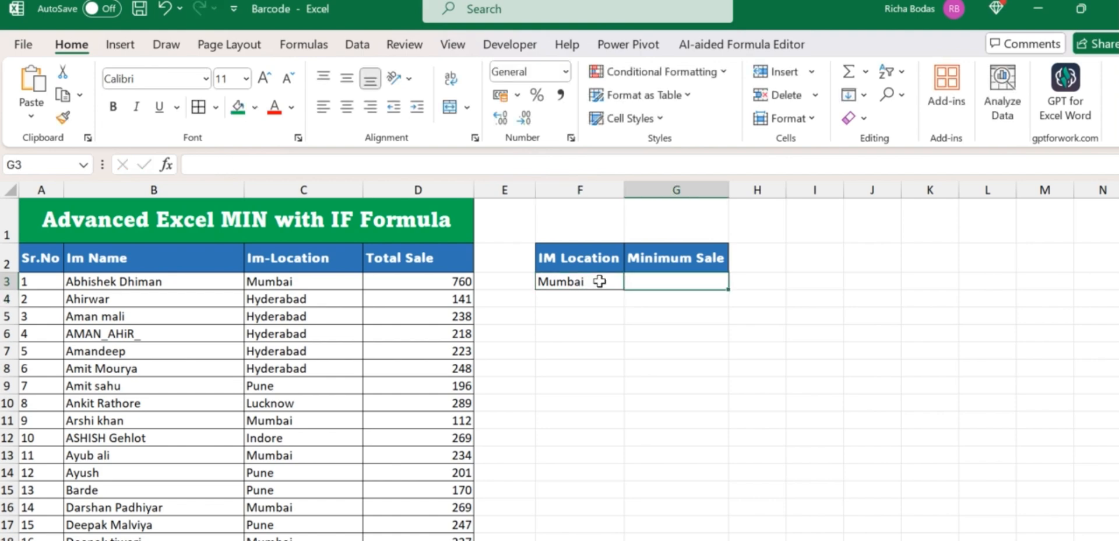
# - Enter a plain MIN formula in cell G3 over the whole Total Sale column, D3:D84, and review it
pyautogui.click(592, 281)
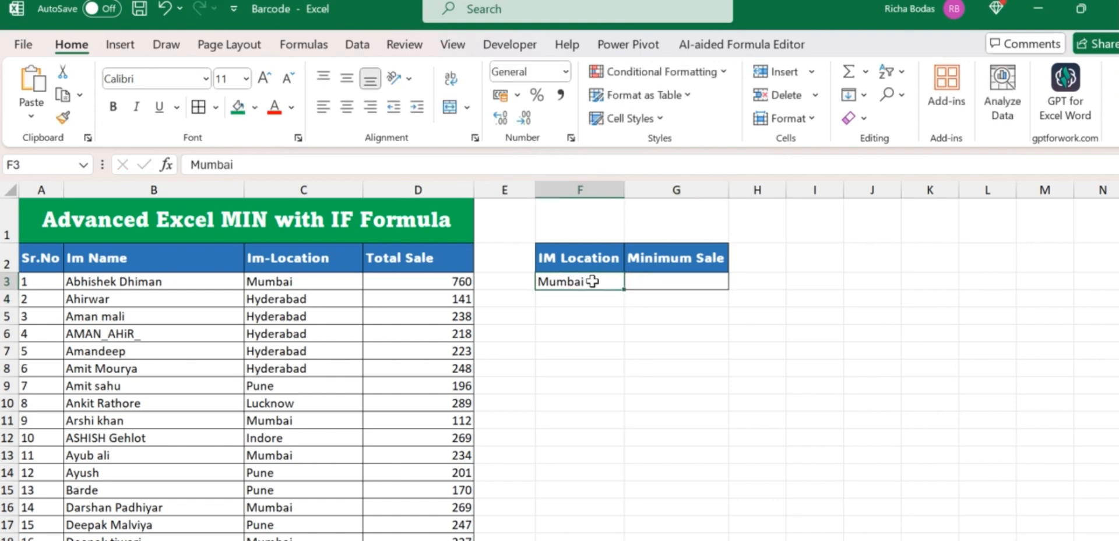
pyautogui.press('Right')
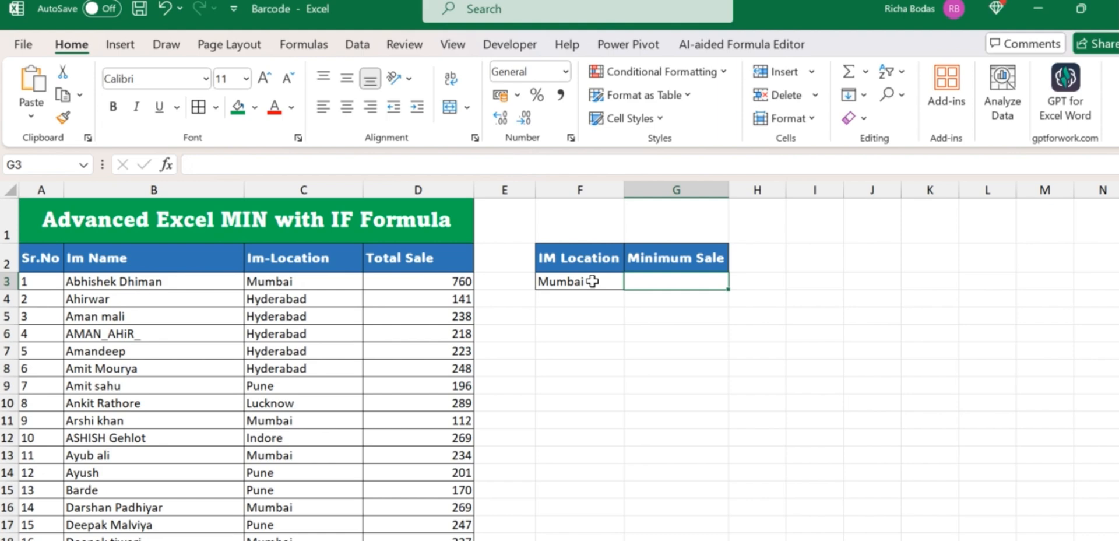
pyautogui.write('=min')
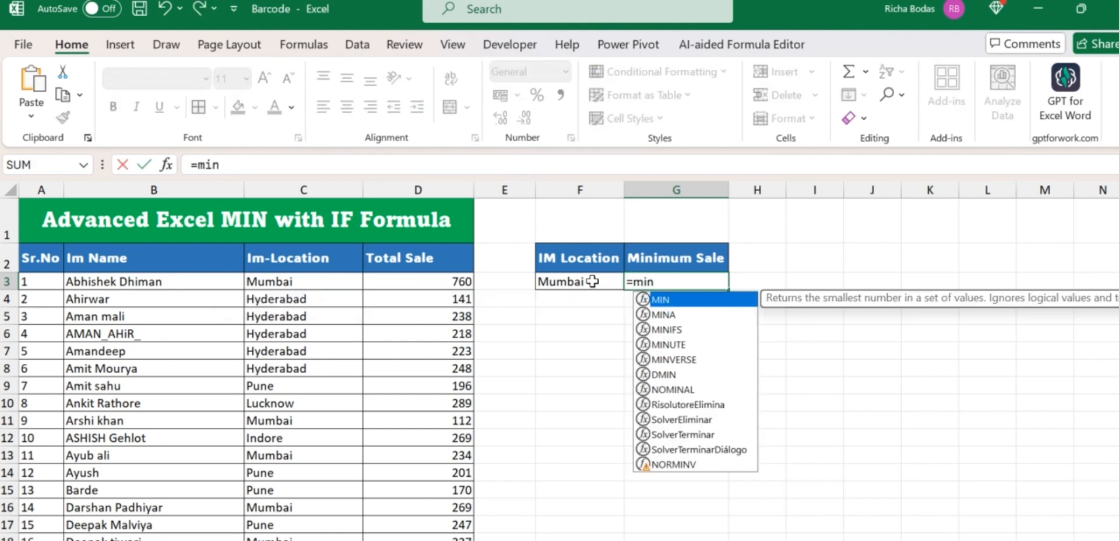
pyautogui.press('Tab')
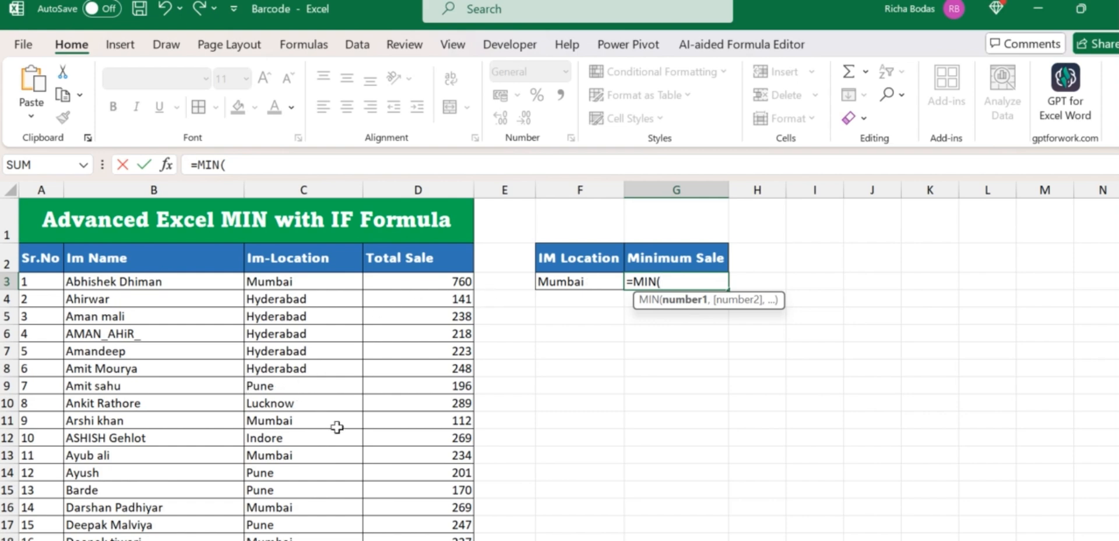
pyautogui.scroll(-1, 337, 429)
pyautogui.scroll(1, 337, 428)
pyautogui.click(414, 281)
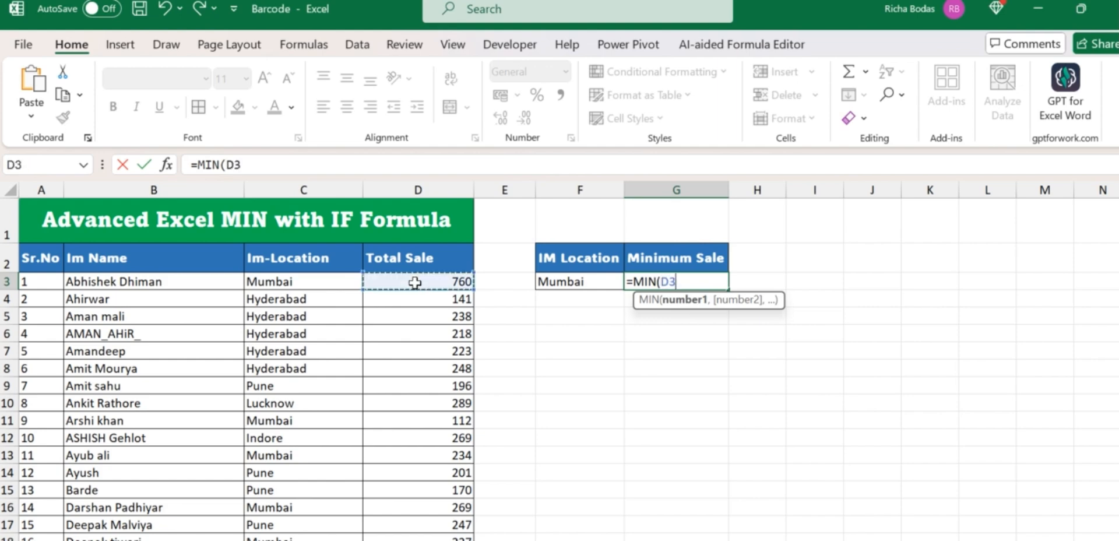
pyautogui.hotkey('ctrl', 'shift', 'Down')
pyautogui.press('Return')
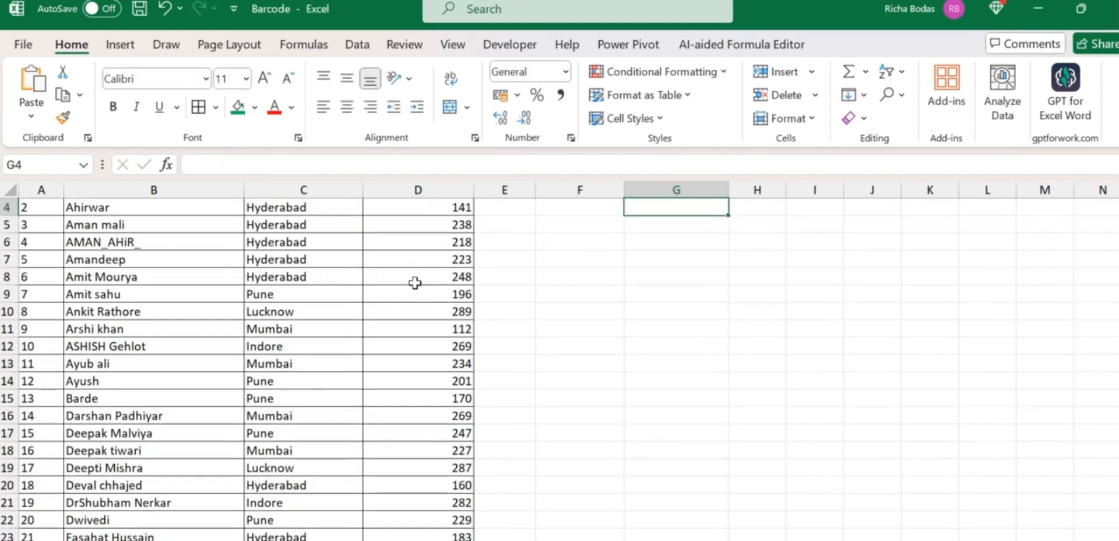
pyautogui.scroll(1, 414, 281)
pyautogui.click(664, 276)
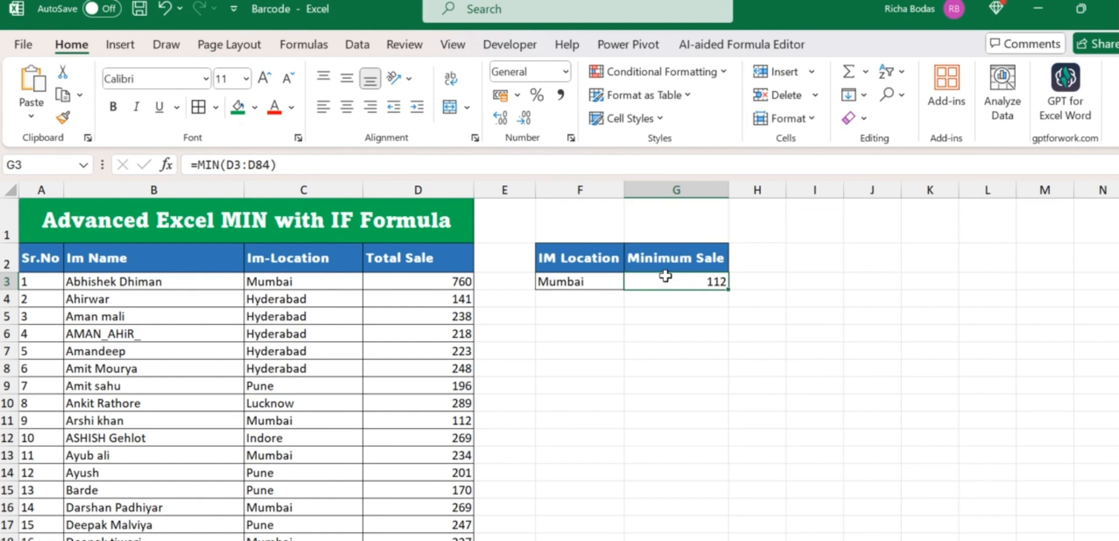
# - Start a replacement formula in G3 with an IF nested in MIN, using C3:C84=F3 as the logical test
pyautogui.click(568, 278)
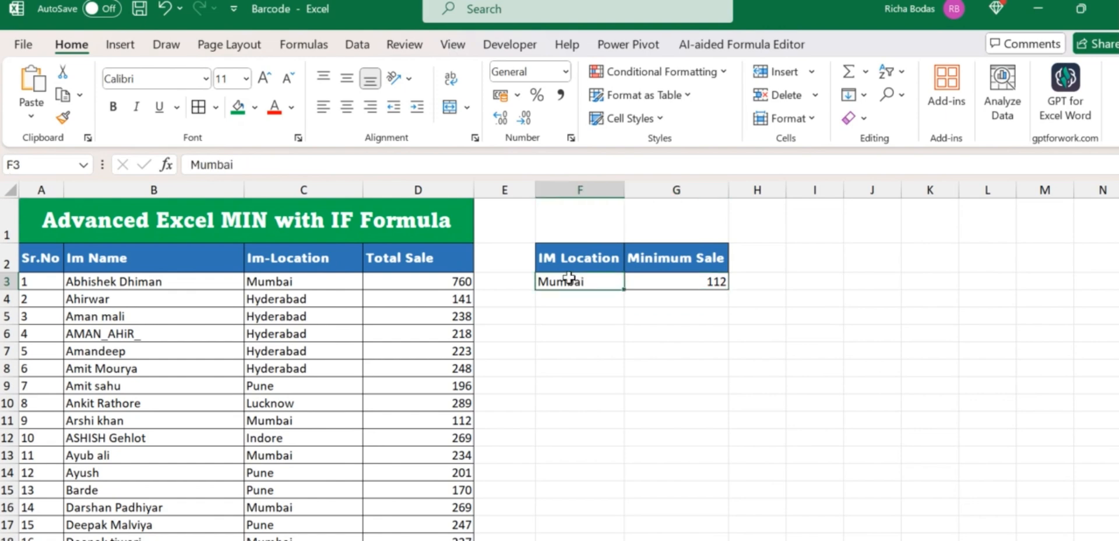
pyautogui.press('Right')
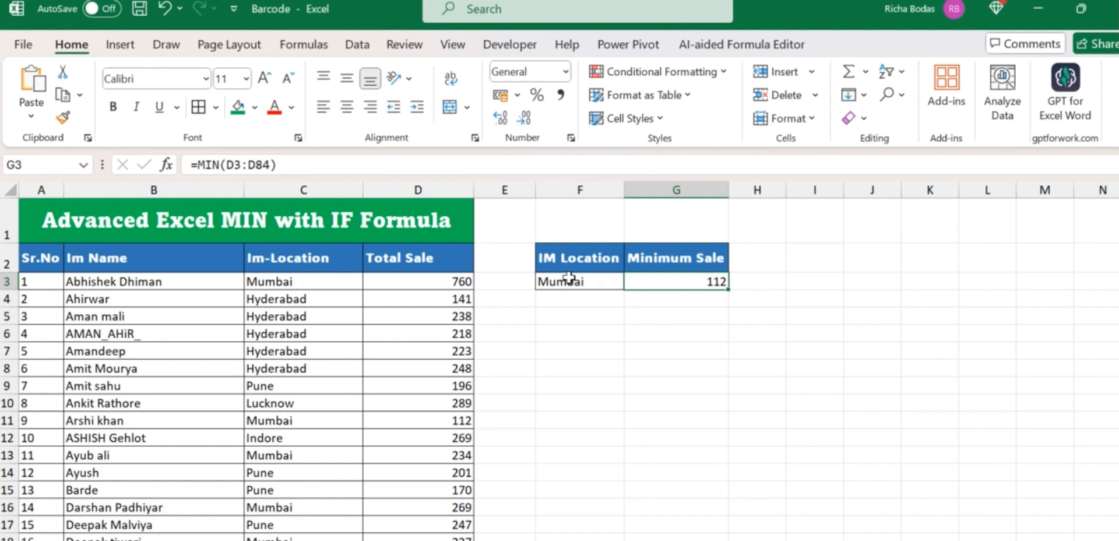
pyautogui.write('=min')
pyautogui.press('Tab')
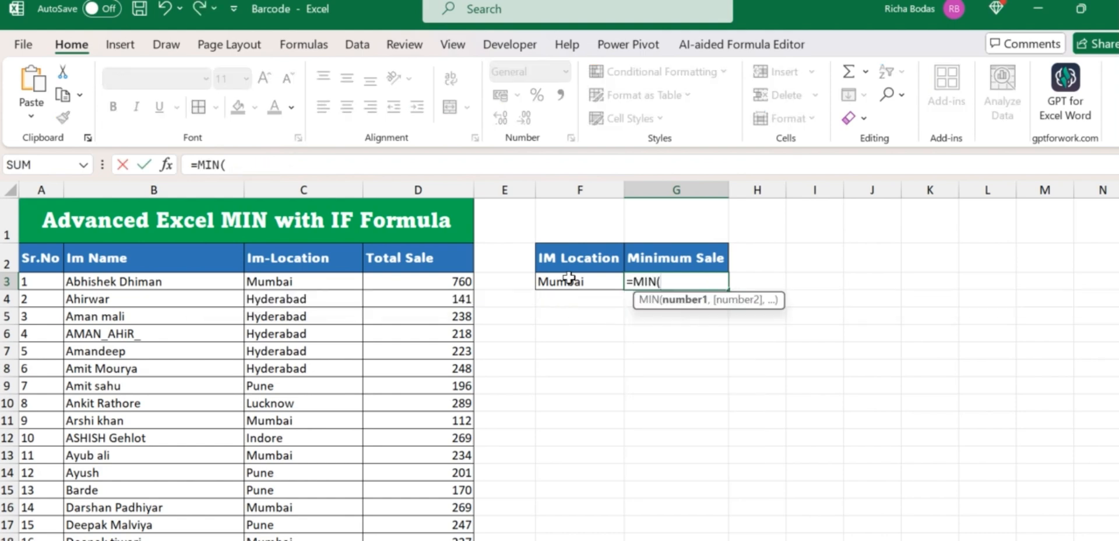
pyautogui.write('i')
pyautogui.press('Tab')
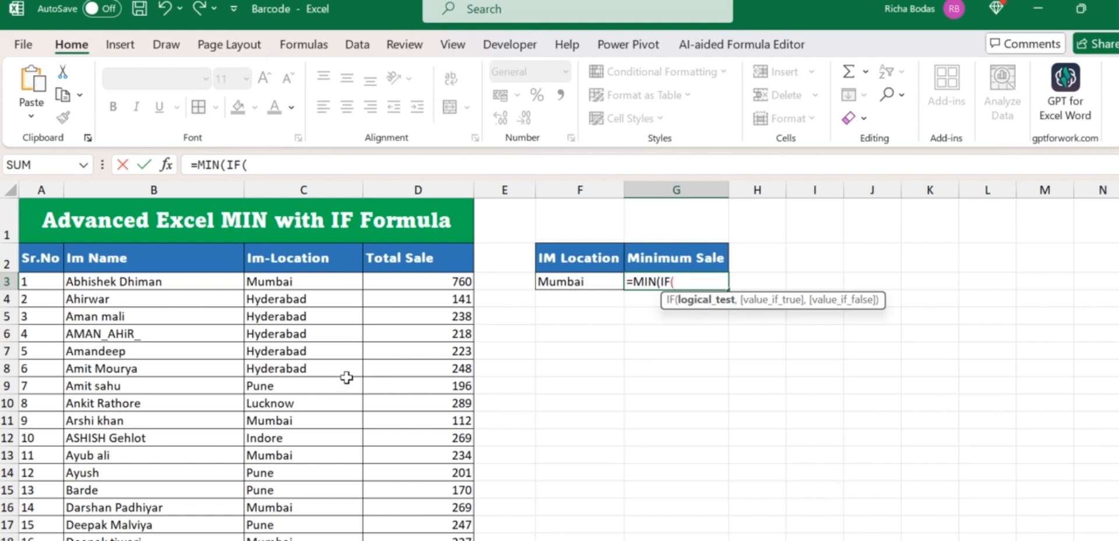
pyautogui.click(267, 282)
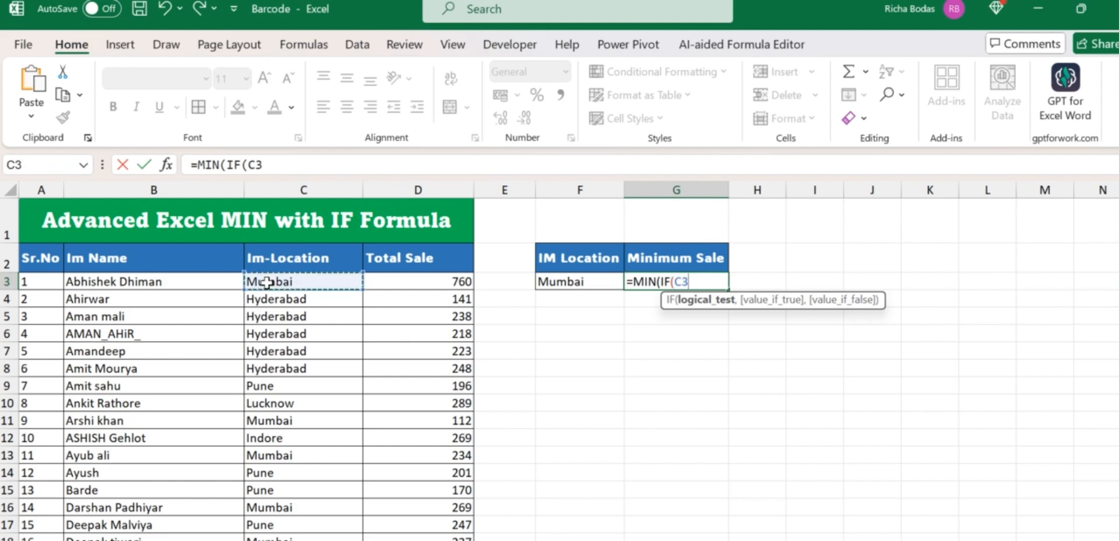
pyautogui.moveTo(267, 281)
pyautogui.mouseDown()
pyautogui.moveTo(292, 299)
pyautogui.moveTo(326, 385)
pyautogui.moveTo(314, 502)
pyautogui.moveTo(267, 282)
pyautogui.mouseUp()
pyautogui.scroll(20, 267, 282)
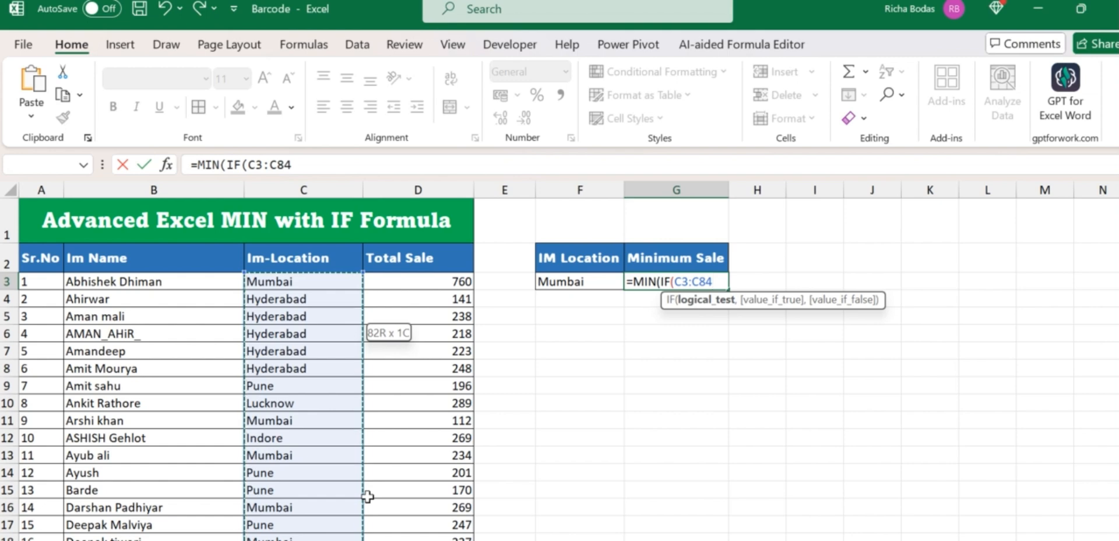
pyautogui.write('=')
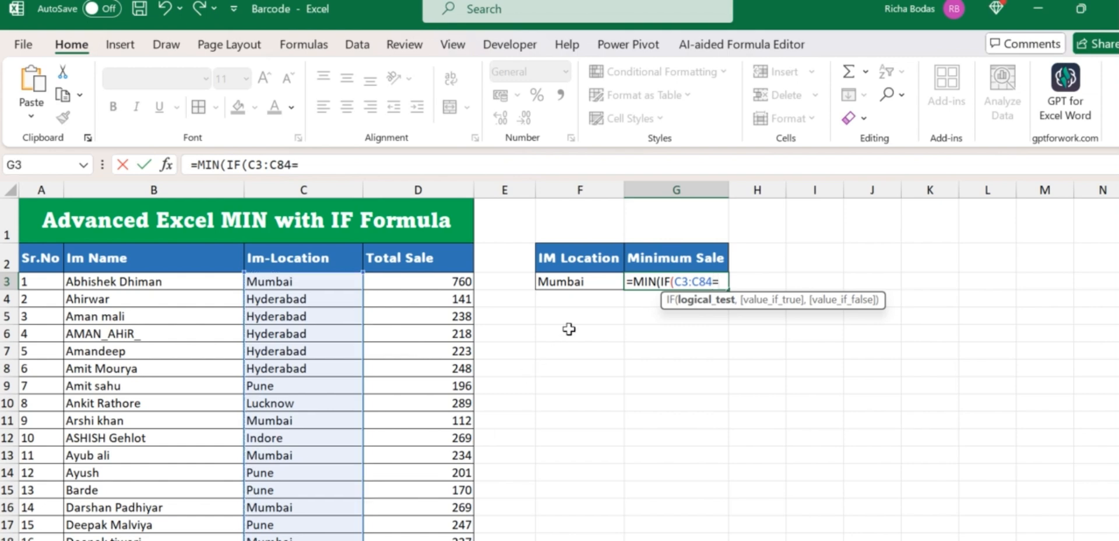
pyautogui.click(569, 281)
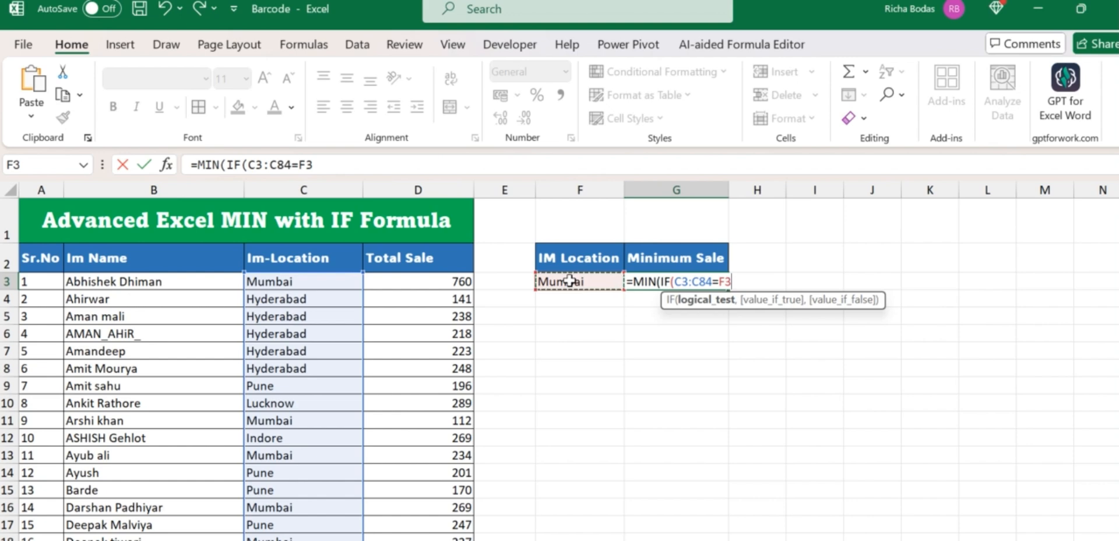
pyautogui.write(',')
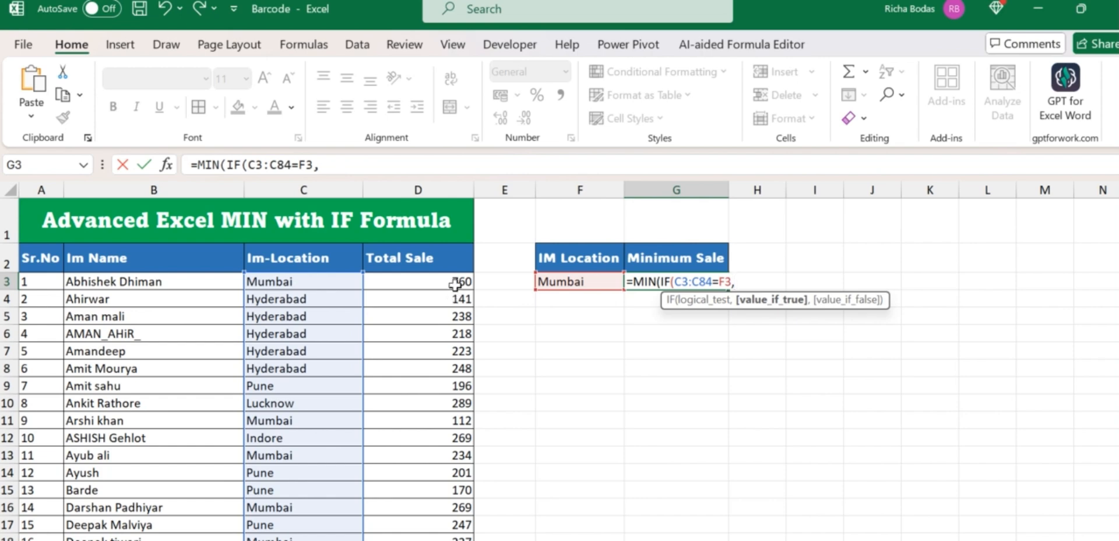
# - Supply the Total Sale range D3:D84 as the IF function's value_if_true argument
pyautogui.moveTo(455, 284); pyautogui.dragTo(455, 284)
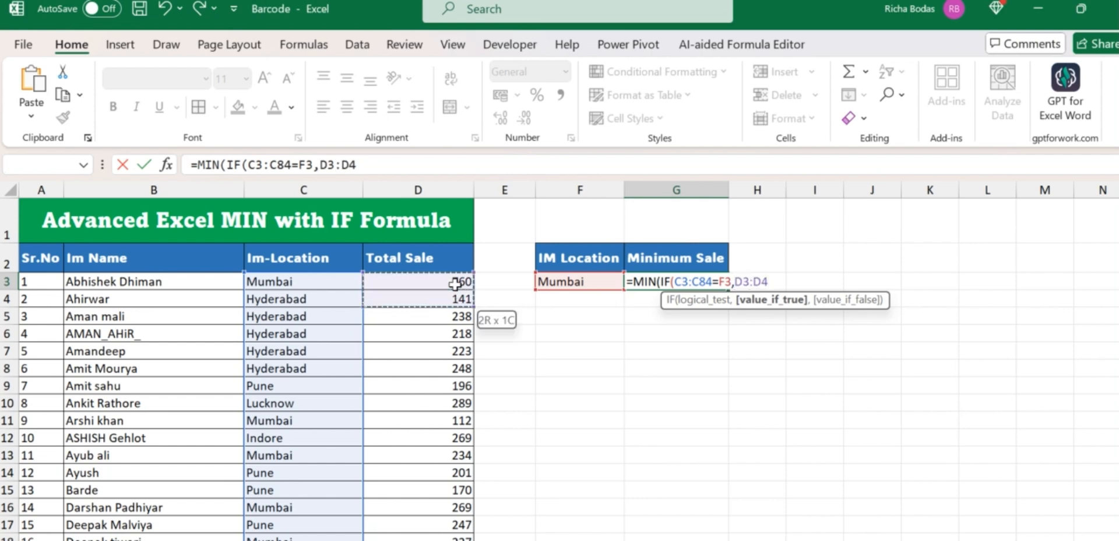
pyautogui.hotkey('shift', 'Down')
pyautogui.hotkey('shift', 'Down')
pyautogui.hotkey('shift', 'Down')
pyautogui.hotkey('shift', 'Down')
pyautogui.hotkey('shift', 'Down')
pyautogui.hotkey('shift', 'Down')
pyautogui.hotkey('shift', 'Down')
pyautogui.hotkey('shift', 'Down')
pyautogui.hotkey('shift', 'Down')
pyautogui.hotkey('shift', 'Down')
pyautogui.hotkey('shift', 'Down')
pyautogui.hotkey('shift', 'Down')
pyautogui.hotkey('shift', 'Down')
pyautogui.hotkey('shift', 'Down')
pyautogui.hotkey('shift', 'Down')
pyautogui.hotkey('shift', 'Down')
pyautogui.hotkey('shift', 'Down')
pyautogui.hotkey('shift', 'Down')
pyautogui.hotkey('shift', 'Down')
pyautogui.hotkey('shift', 'Down')
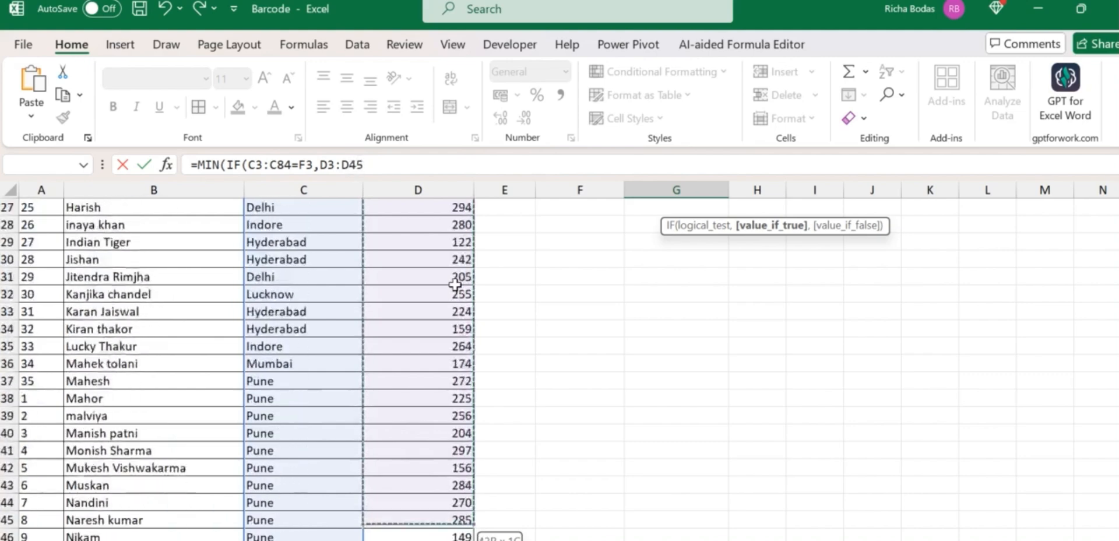
pyautogui.hotkey('shift', 'Down')
pyautogui.hotkey('shift', 'Down')
pyautogui.hotkey('shift', 'Down')
pyautogui.hotkey('shift', 'Down')
pyautogui.hotkey('shift', 'Down')
pyautogui.hotkey('shift', 'Down')
pyautogui.hotkey('shift', 'Down')
pyautogui.hotkey('shift', 'Down')
pyautogui.hotkey('shift', 'Down')
pyautogui.hotkey('shift', 'Down')
pyautogui.hotkey('shift', 'Down')
pyautogui.hotkey('shift', 'Down')
pyautogui.hotkey('shift', 'Down')
pyautogui.hotkey('shift', 'Down')
pyautogui.hotkey('shift', 'Down')
pyautogui.hotkey('shift', 'Down')
pyautogui.hotkey('shift', 'Down')
pyautogui.hotkey('shift', 'Down')
pyautogui.hotkey('shift', 'Down')
pyautogui.hotkey('shift', 'Down')
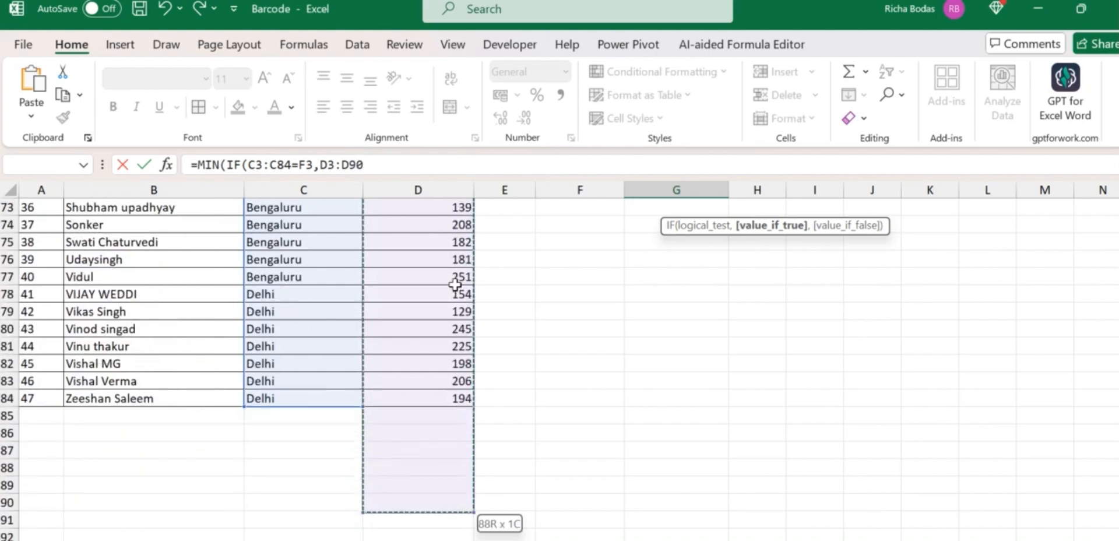
pyautogui.hotkey('shift', 'Up')
pyautogui.hotkey('shift', 'Up')
pyautogui.hotkey('shift', 'Up')
pyautogui.hotkey('shift', 'Up')
pyautogui.hotkey('shift', 'Up')
pyautogui.hotkey('shift', 'Up')
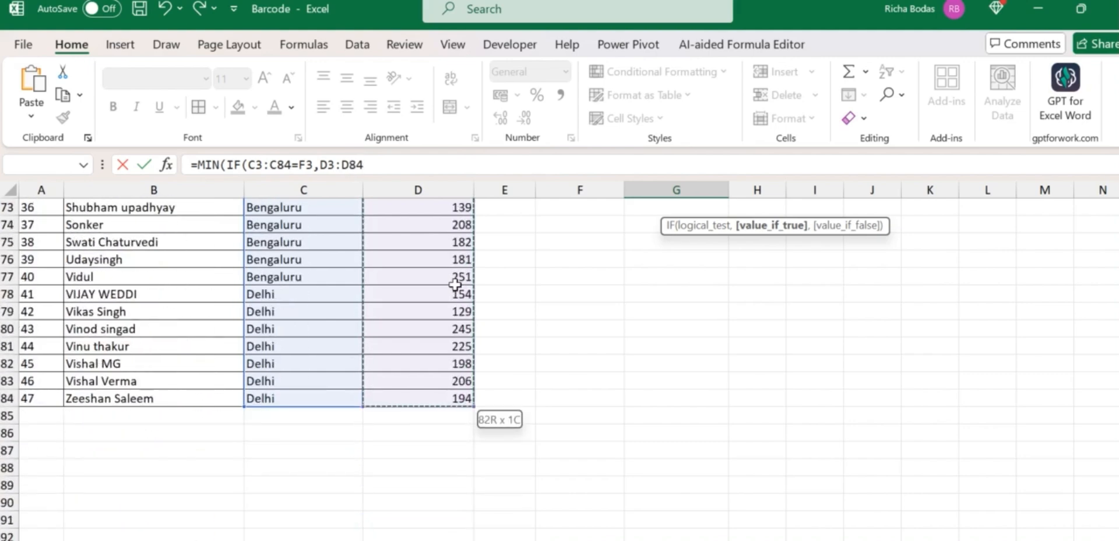
pyautogui.hotkey('ctrl', 'BackSpace')
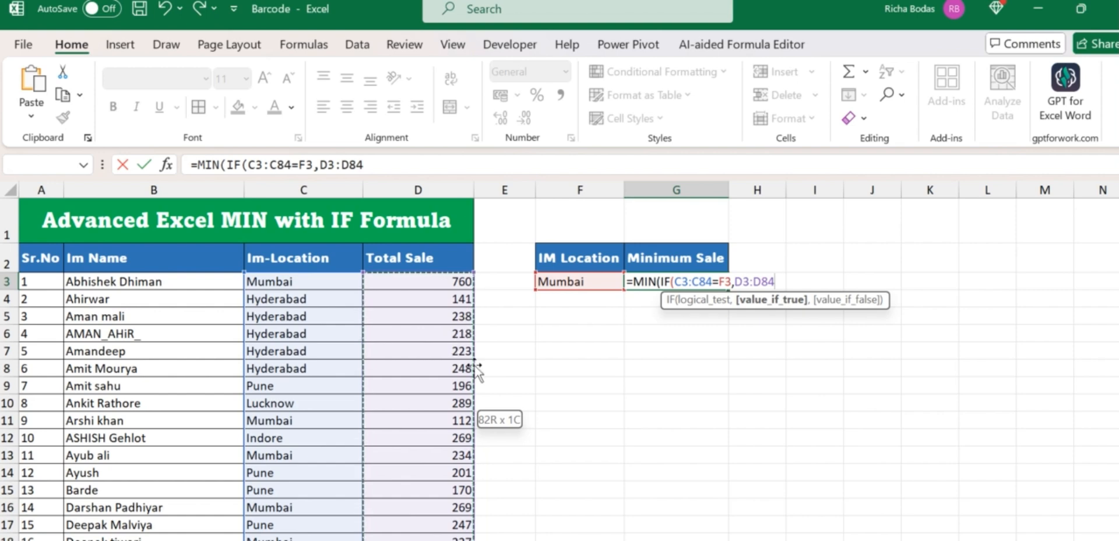
# - Set value_if_false to an empty string (""), close both functions and commit the MIN with IF formula in G3
pyautogui.write(',')
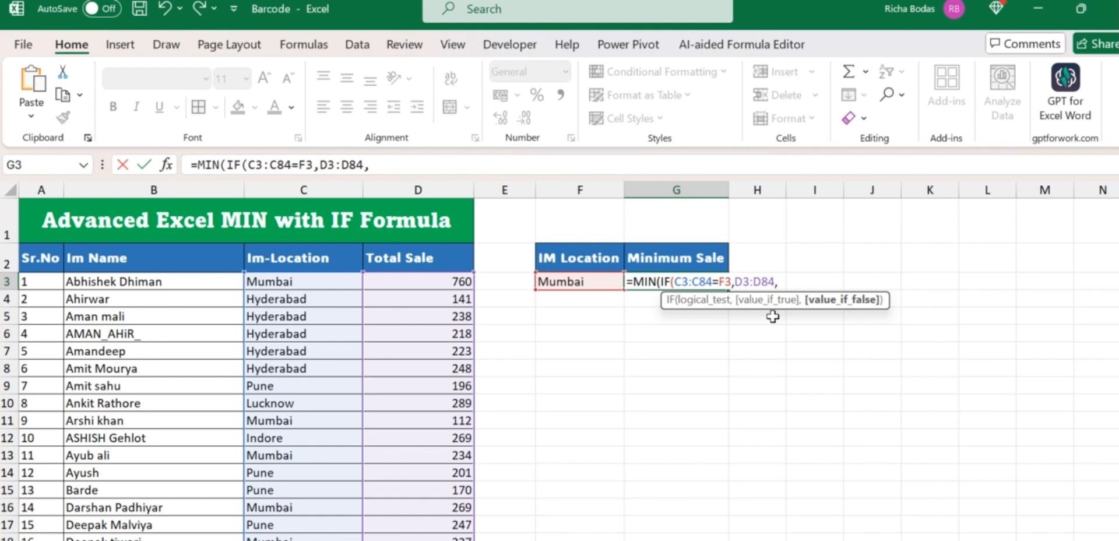
pyautogui.write('""))')
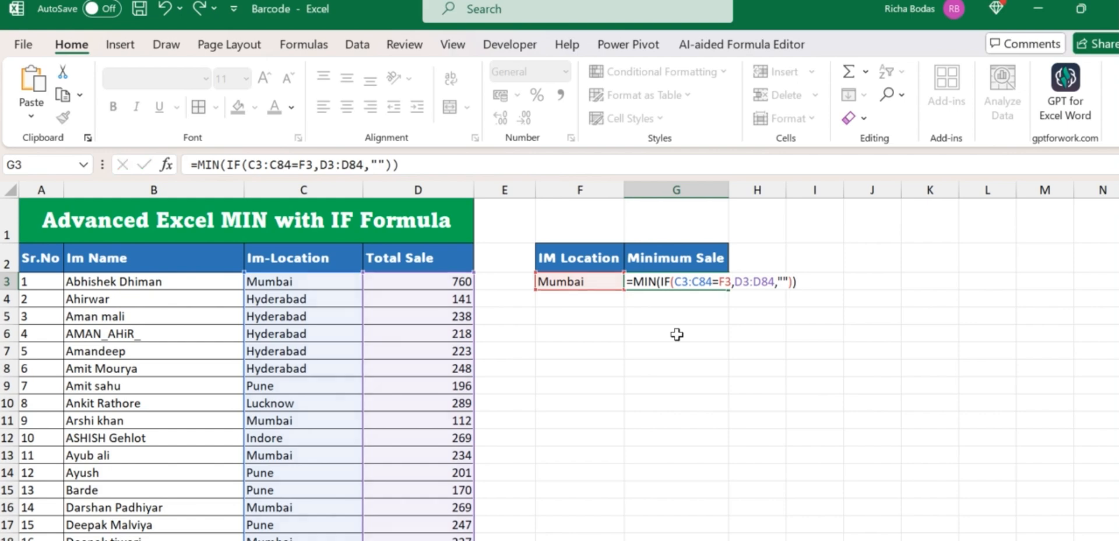
pyautogui.press('Return')
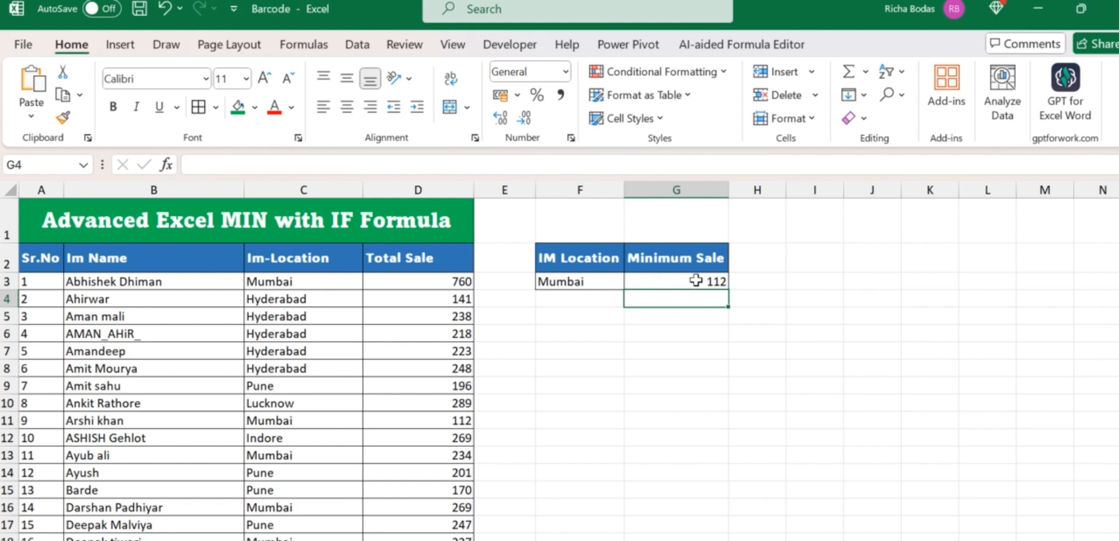
pyautogui.click(693, 281)
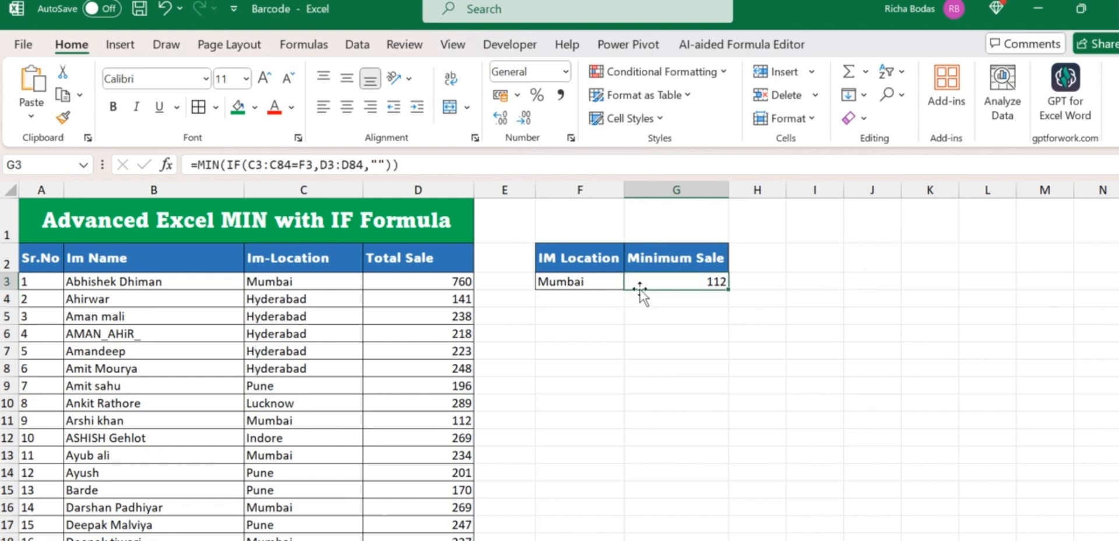
pyautogui.click(604, 286)
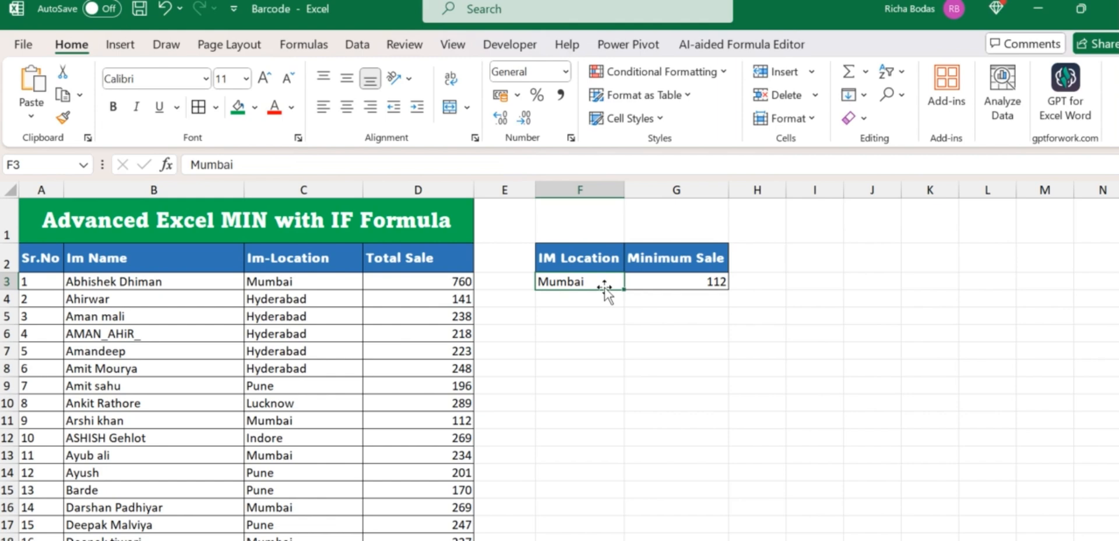
# - Change the lookup location in F3 to Pune and check the minimum sale formula in G3
pyautogui.write('Pune')
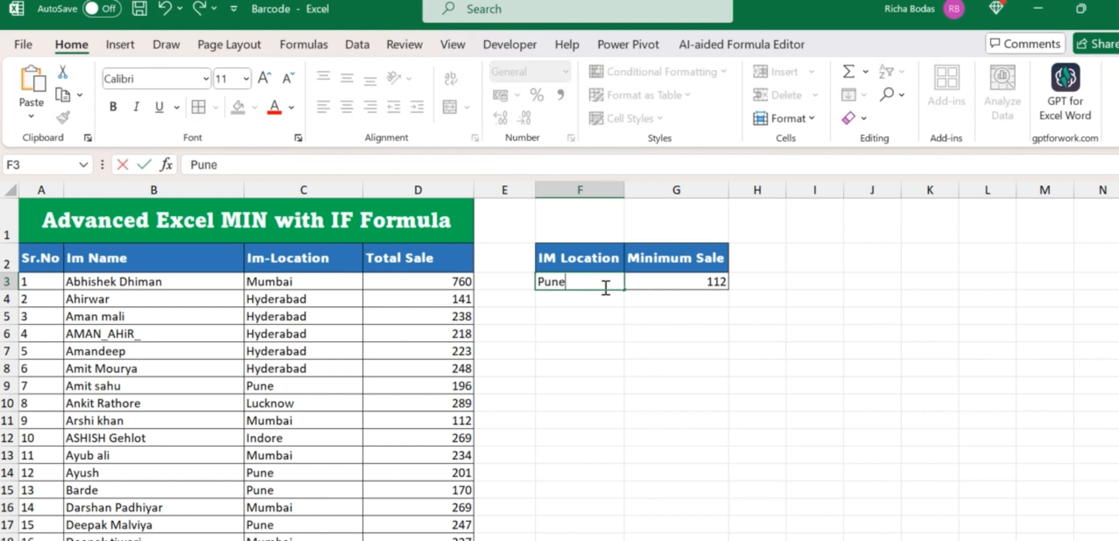
pyautogui.press('Return')
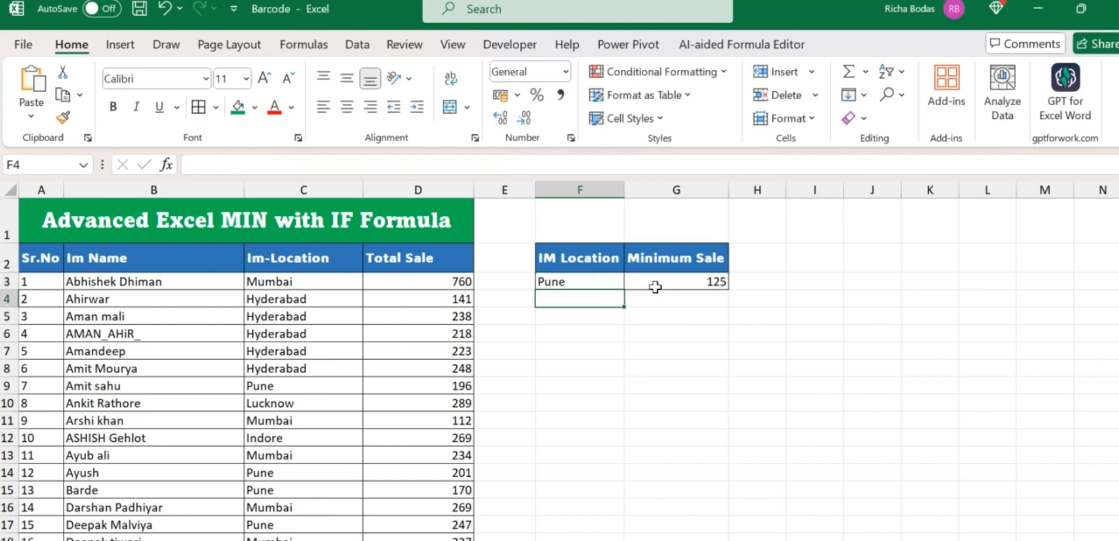
pyautogui.click(674, 282)
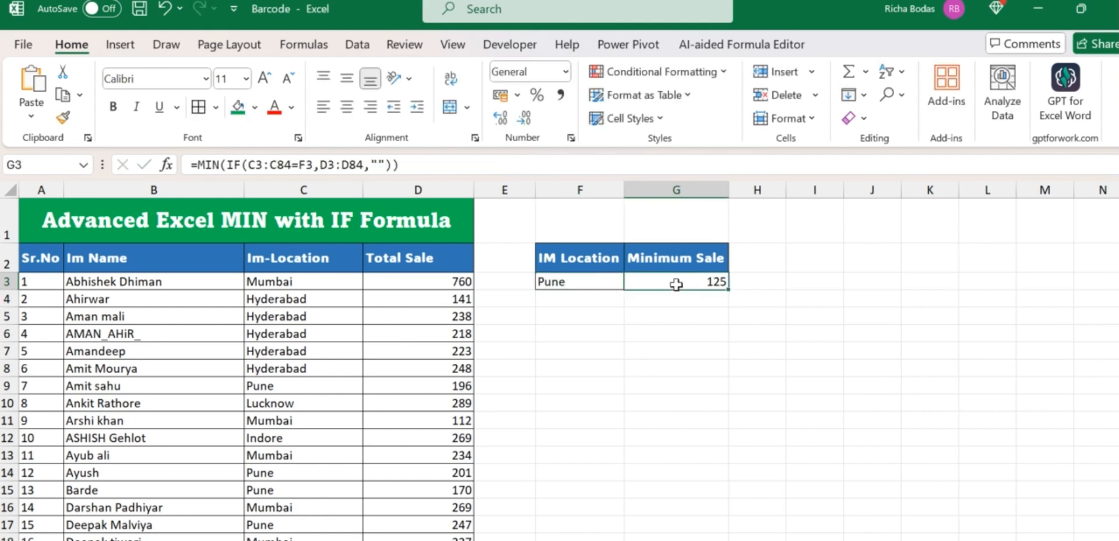
# - Set the lookup location in F3 to Delhi and check the minimum sale in G3
pyautogui.click(608, 282)
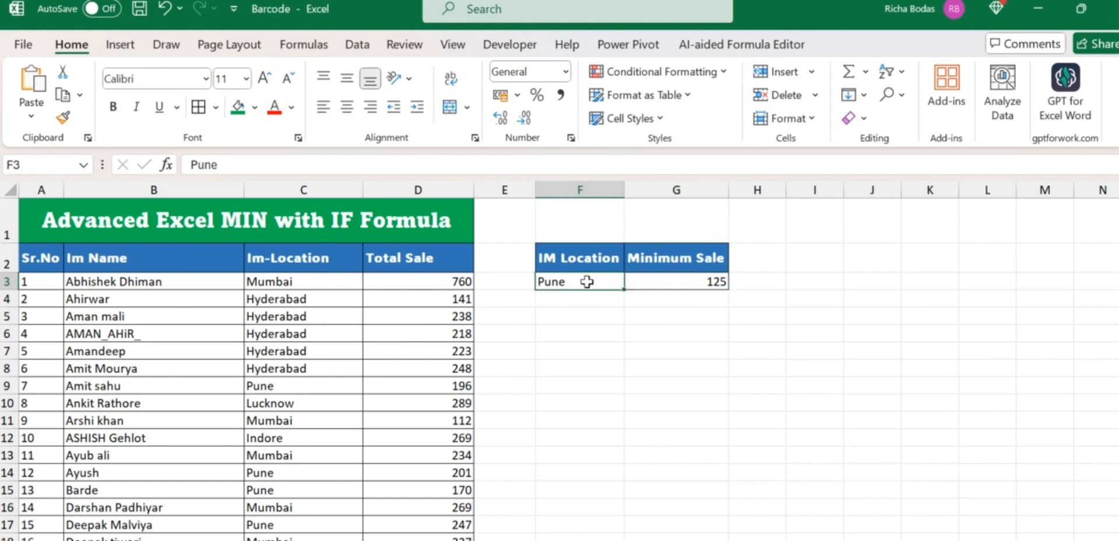
pyautogui.write('Delhi')
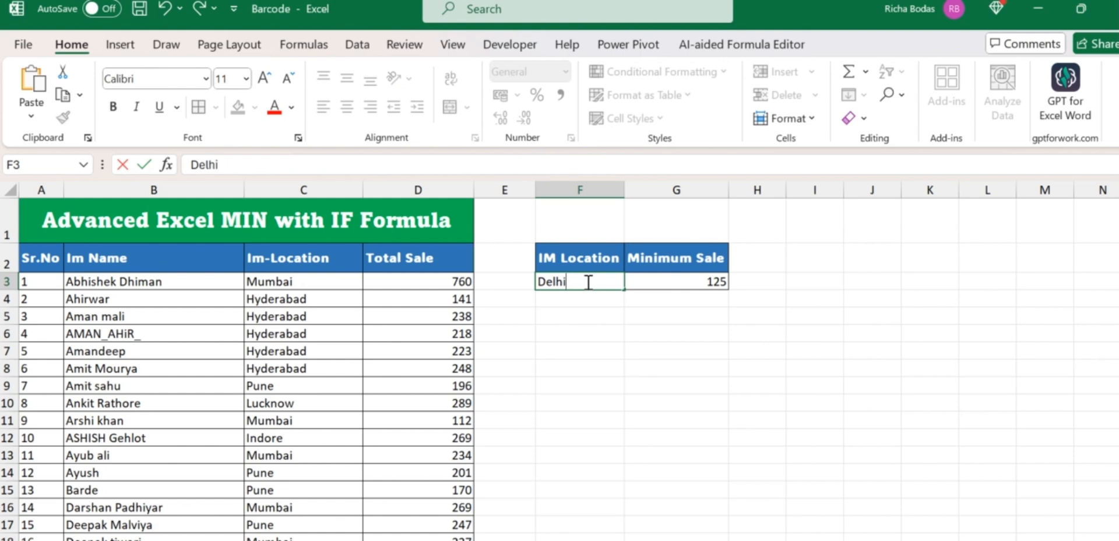
pyautogui.press('Return')
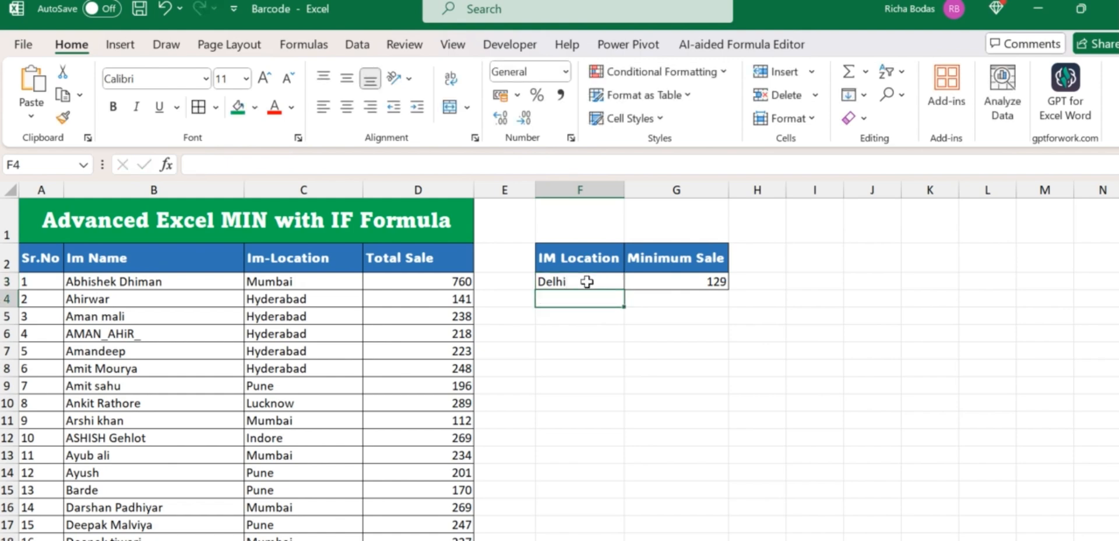
pyautogui.click(647, 279)
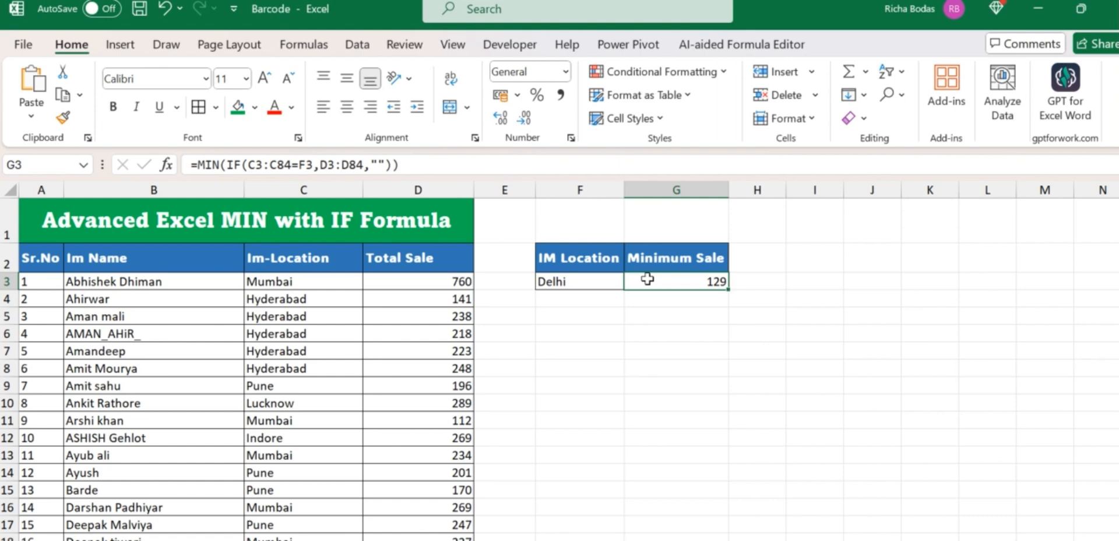
pyautogui.write('H')
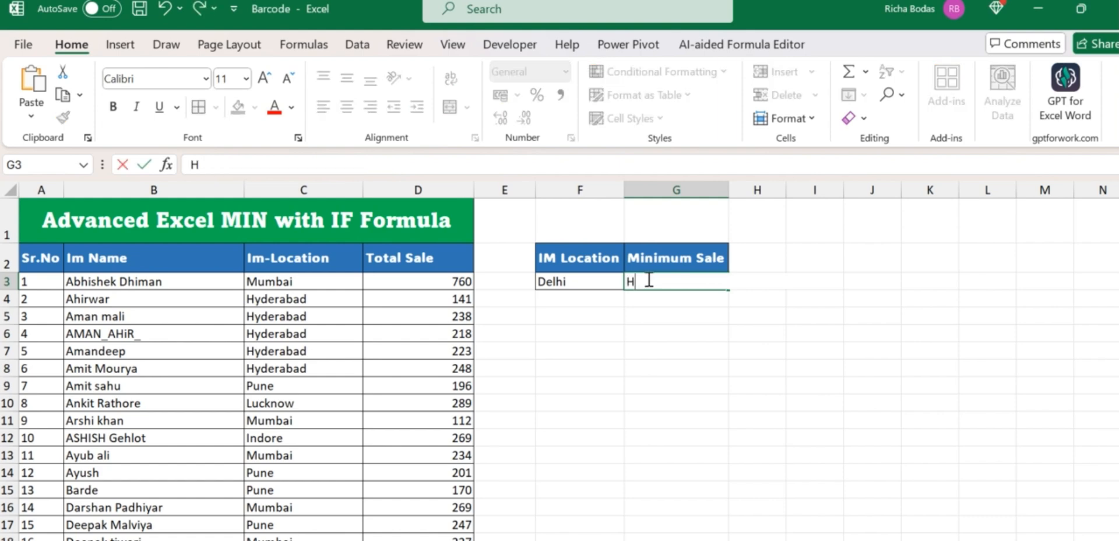
pyautogui.write('yderabad')
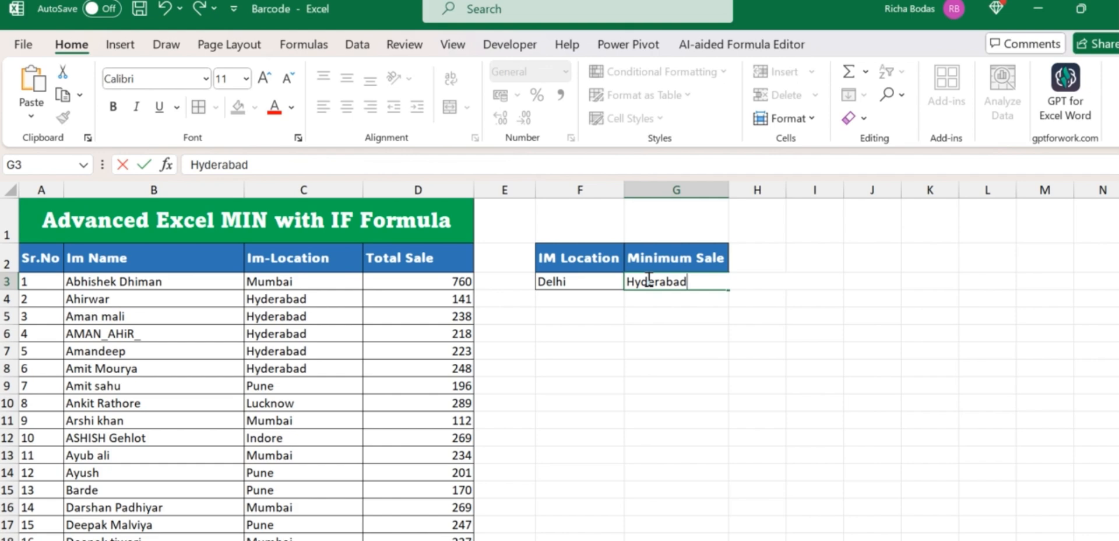
pyautogui.press('Return')
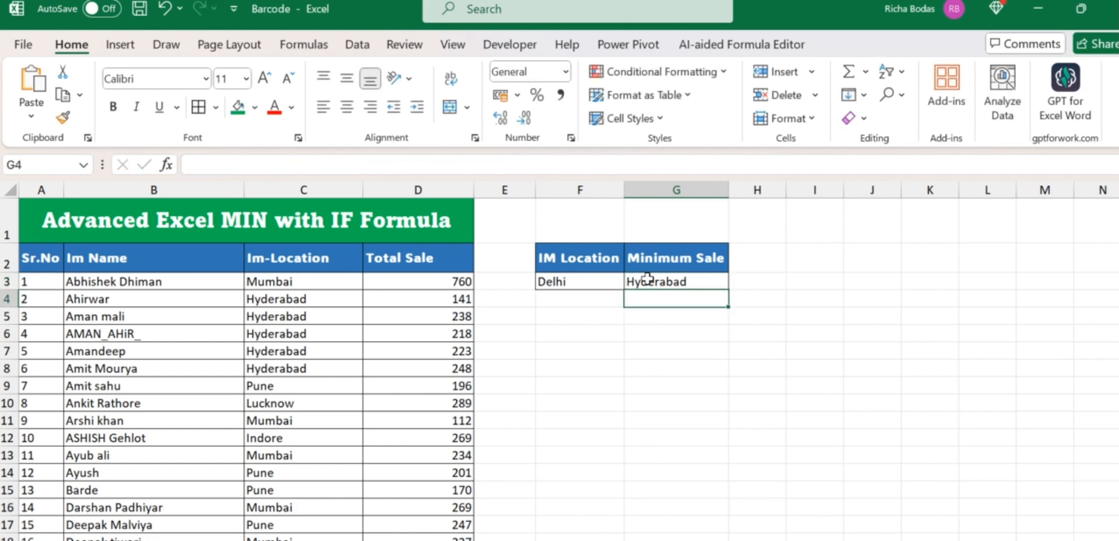
pyautogui.hotkey('ctrl', 'z')
# - Enter hyderabad as the lookup location in F3 and check the minimum sale formula in G3
pyautogui.press('Left')
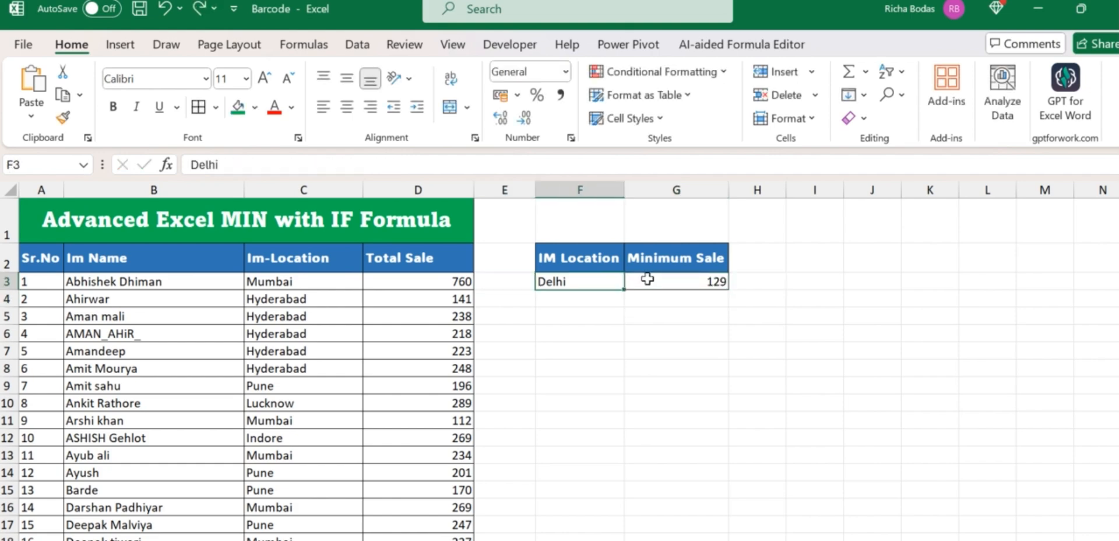
pyautogui.write('hy')
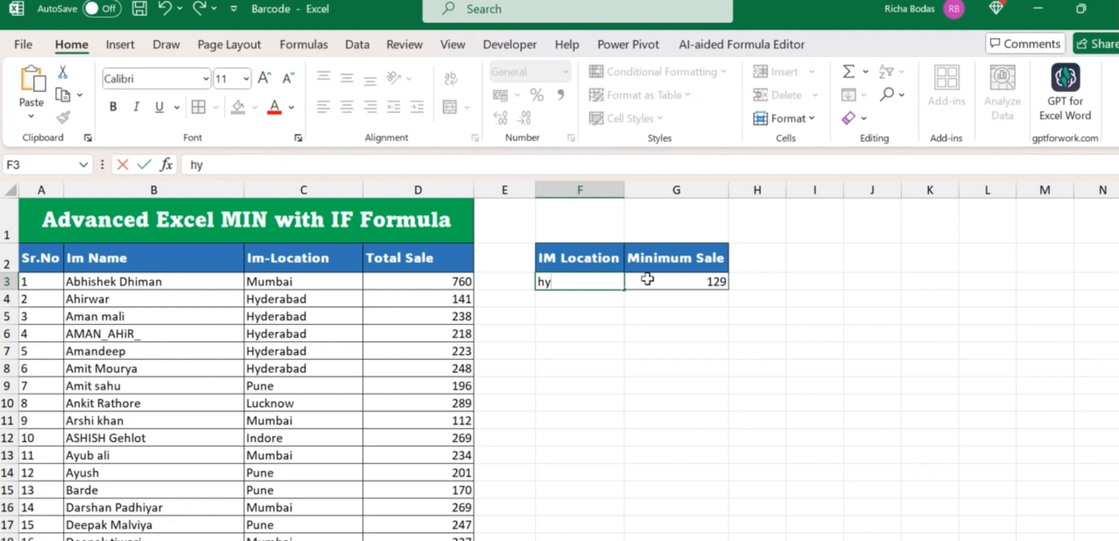
pyautogui.write('deranbad')
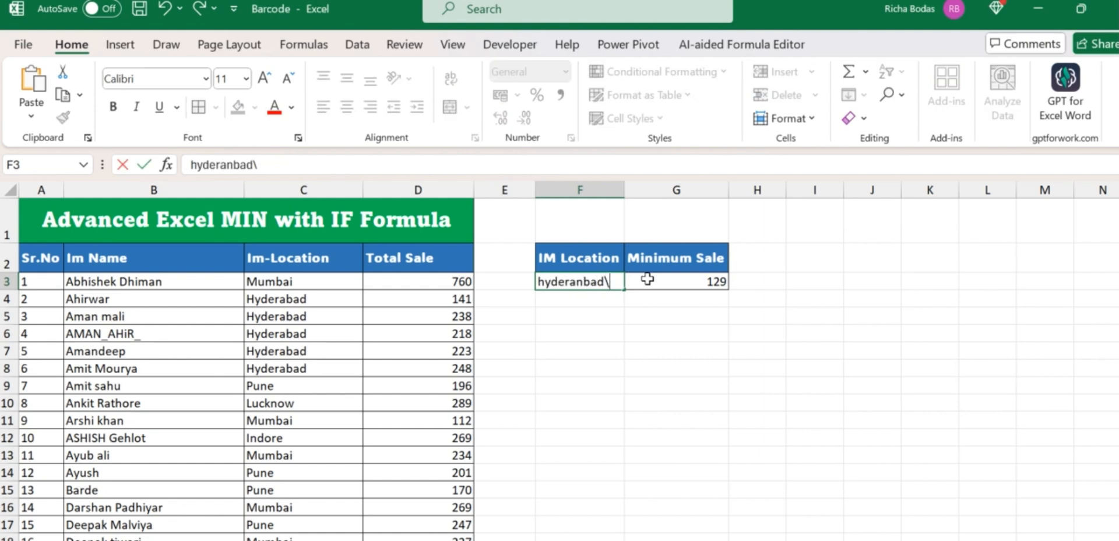
pyautogui.press('BackSpace')
pyautogui.press('BackSpace')
pyautogui.press('BackSpace')
pyautogui.press('BackSpace')
pyautogui.write('bad')
pyautogui.press('Return')
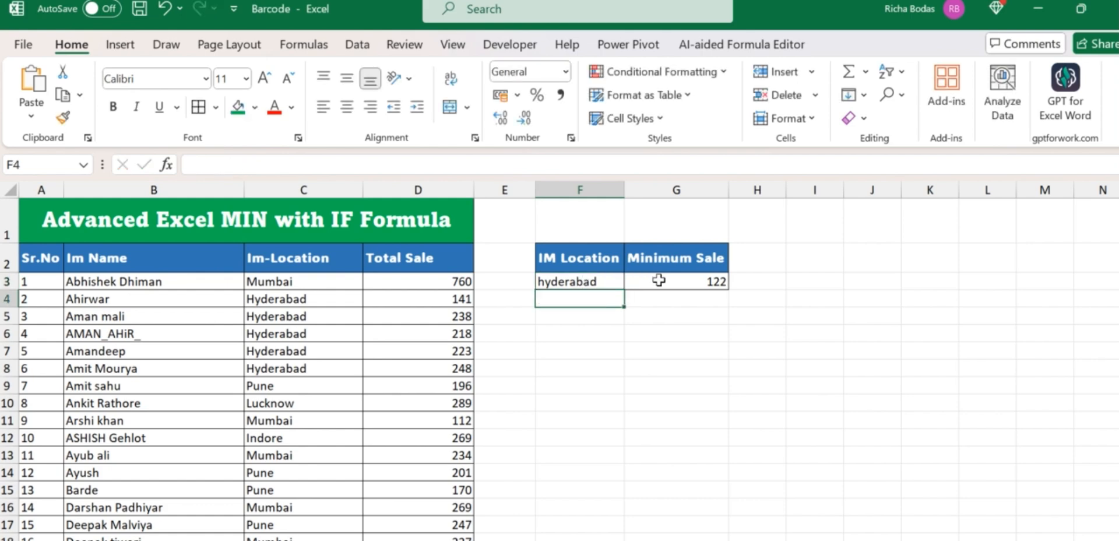
pyautogui.click(656, 279)
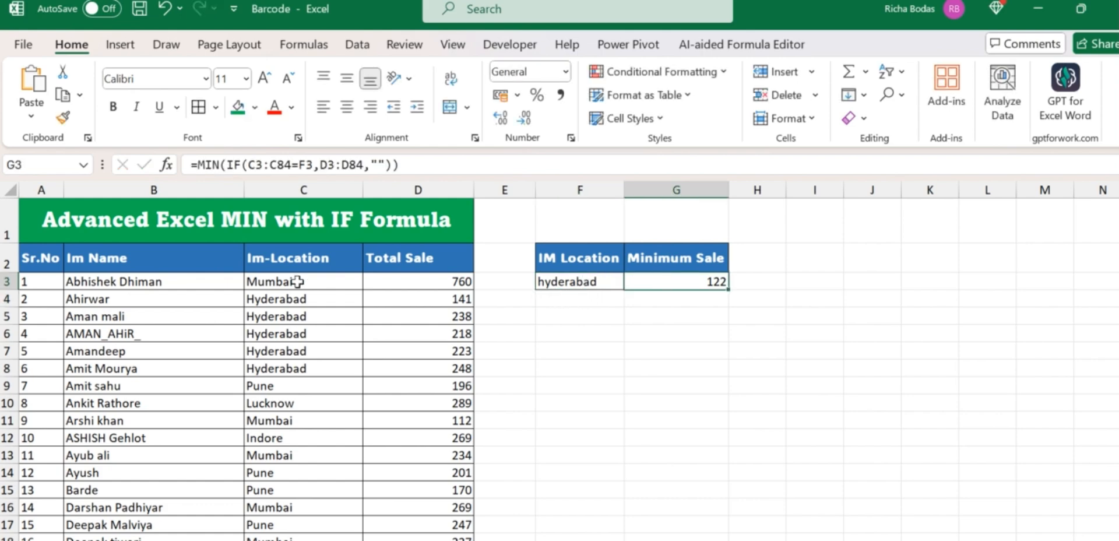
# - Turn on filtering for the sales table's header row, A2:D2
pyautogui.click(209, 268)
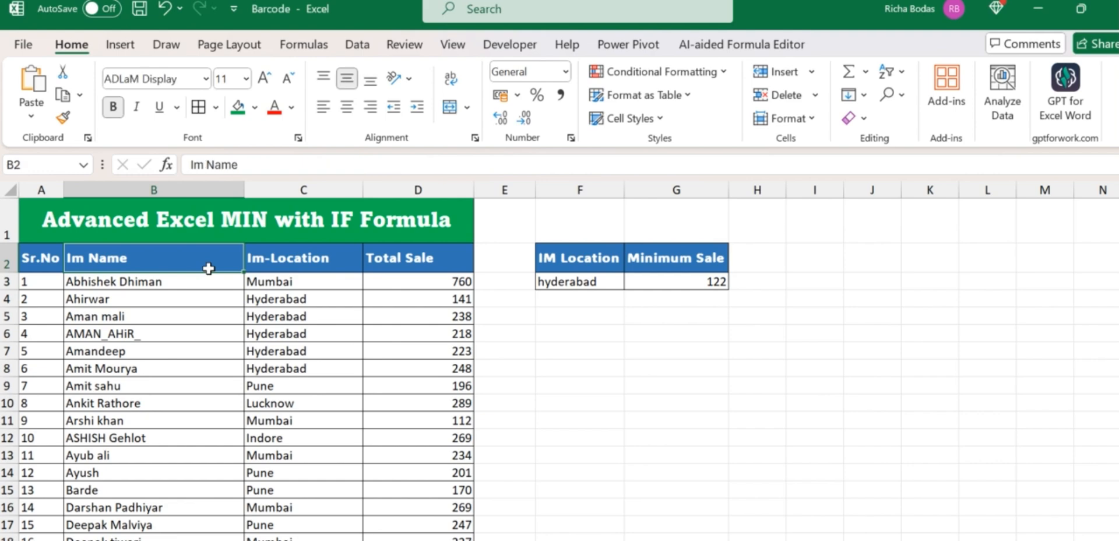
pyautogui.press('Right')
pyautogui.press('Right')
pyautogui.hotkey('shift', 'Home')
pyautogui.hotkey('ctrl', 'shift', 'l')
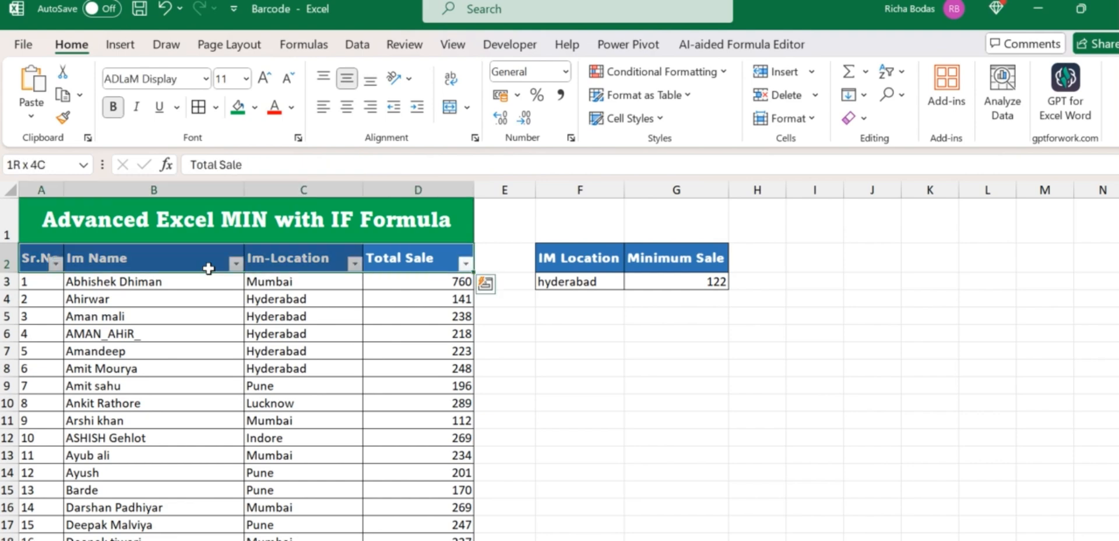
# - Filter the Im-Location column to show only the Hyderabad rows
pyautogui.press('Right')
pyautogui.press('Left')
pyautogui.press('Left')
pyautogui.press('alt')
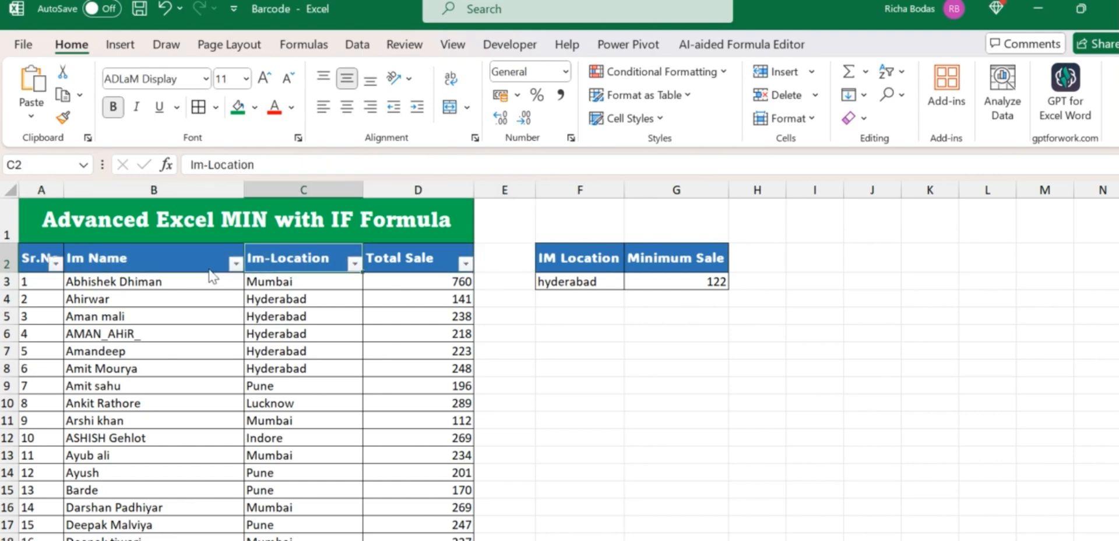
pyautogui.press('Down')
pyautogui.press('Down')
pyautogui.press('Right')
pyautogui.click(215, 362)
pyautogui.press('Right')
pyautogui.press('Up')
pyautogui.press('Up')
pyautogui.press('Up')
pyautogui.press('Up')
pyautogui.press('Up')
pyautogui.press('Up')
pyautogui.hotkey('alt', 'Down')
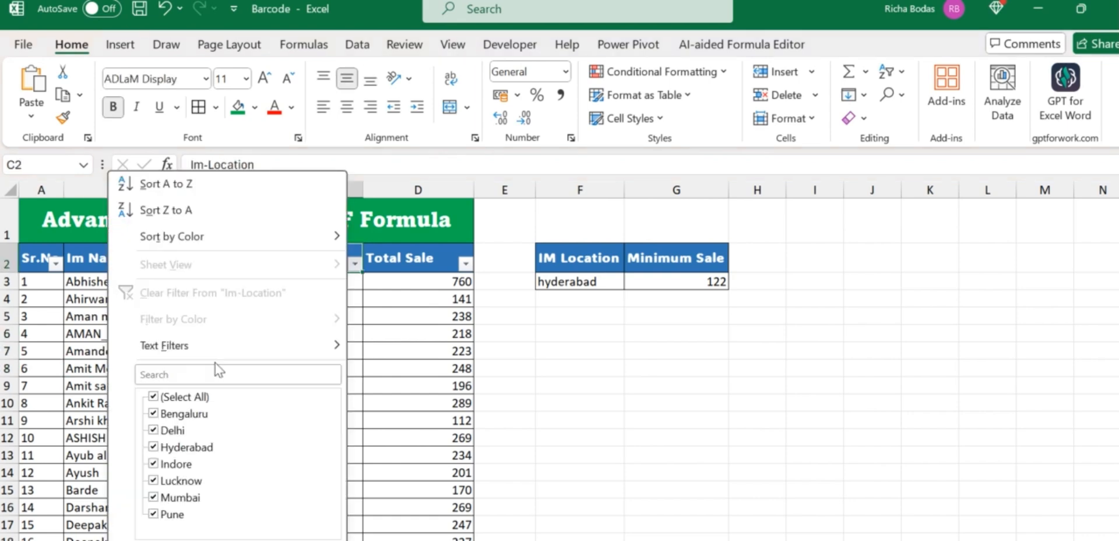
pyautogui.press('Down')
pyautogui.press('Down')
pyautogui.press('Down')
pyautogui.press('Down')
pyautogui.press('Down')
pyautogui.press('Down')
pyautogui.press('Down')
pyautogui.press('Down')
pyautogui.press('space')
pyautogui.press('Down')
pyautogui.press('Down')
pyautogui.press('Down')
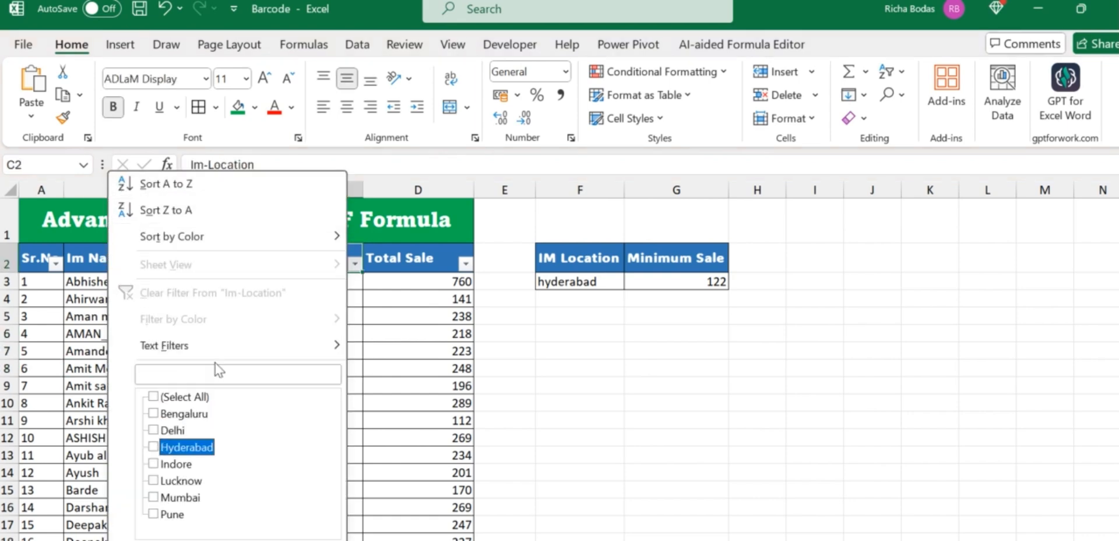
pyautogui.press('space')
pyautogui.press('Return')
# - Examine the filtered Hyderabad rows for the lowest Total Sale, remove the table's filters and return to the formula in G3
pyautogui.press('Down')
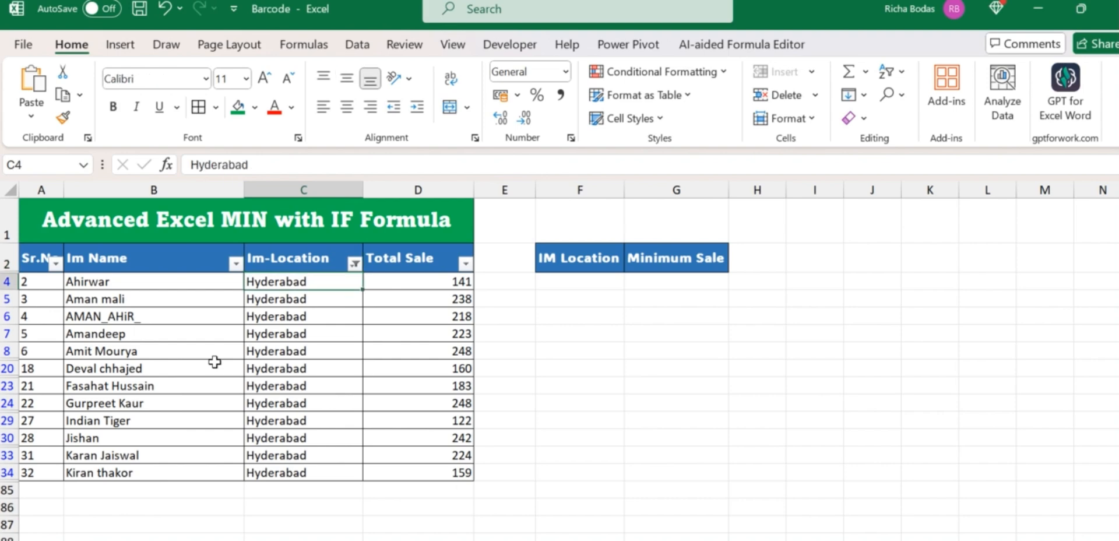
pyautogui.hotkey('shift', 'Right')
pyautogui.hotkey('ctrl', 'shift', 'Down')
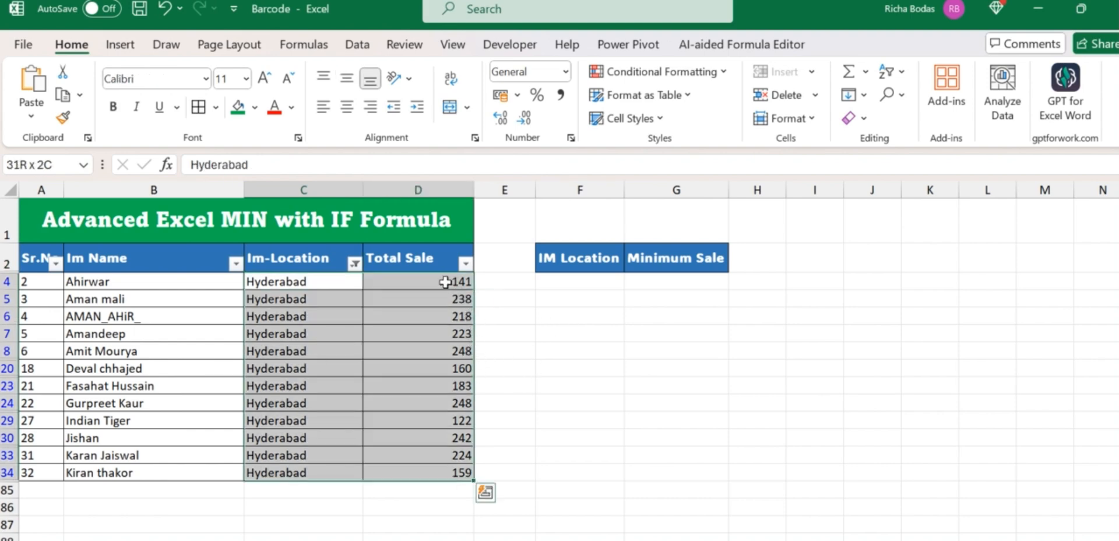
pyautogui.moveTo(445, 281); pyautogui.dragTo(460, 420)
pyautogui.click(459, 420)
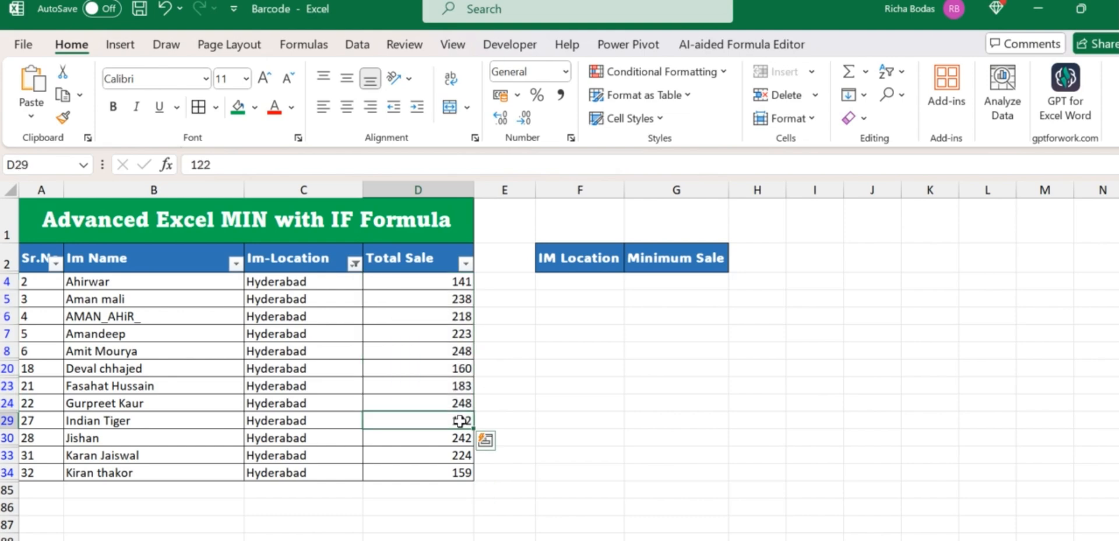
pyautogui.hotkey('ctrl', 'shift', 'l')
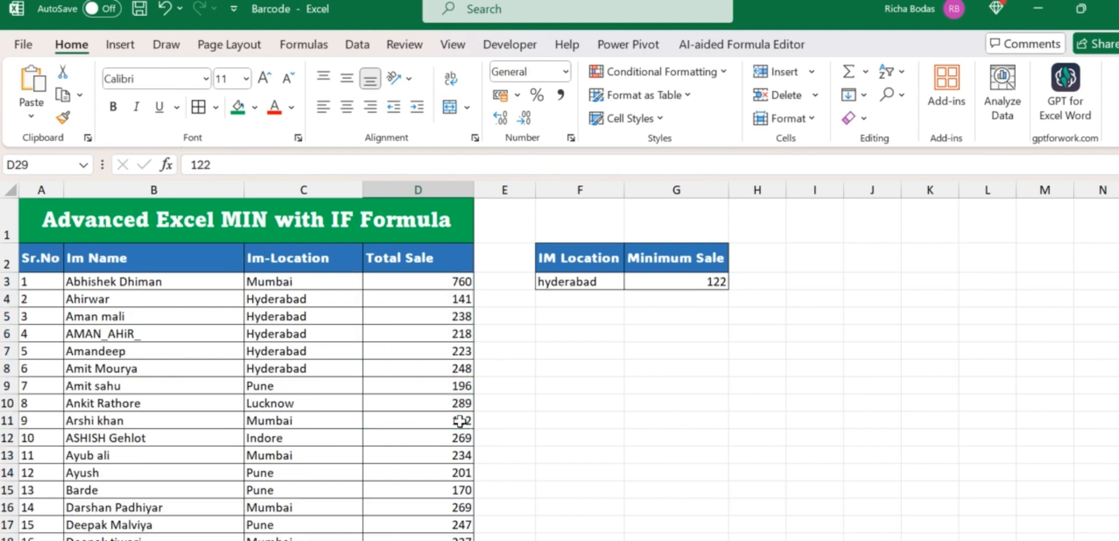
pyautogui.click(656, 285)
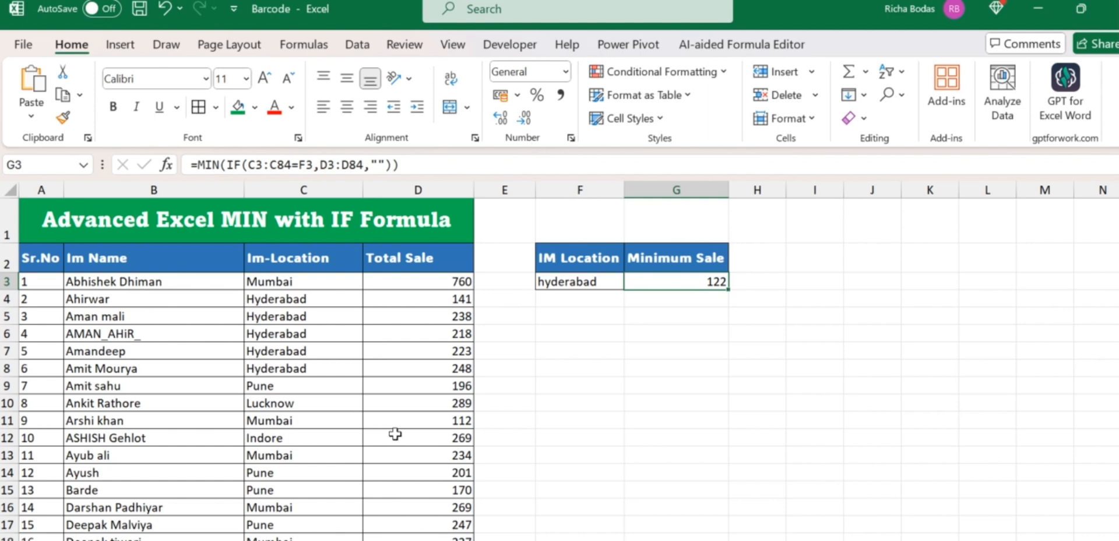
# - Fill the Hyderabad record with the lowest sale, A29:D29, with green
pyautogui.scroll(-4, 395, 433)
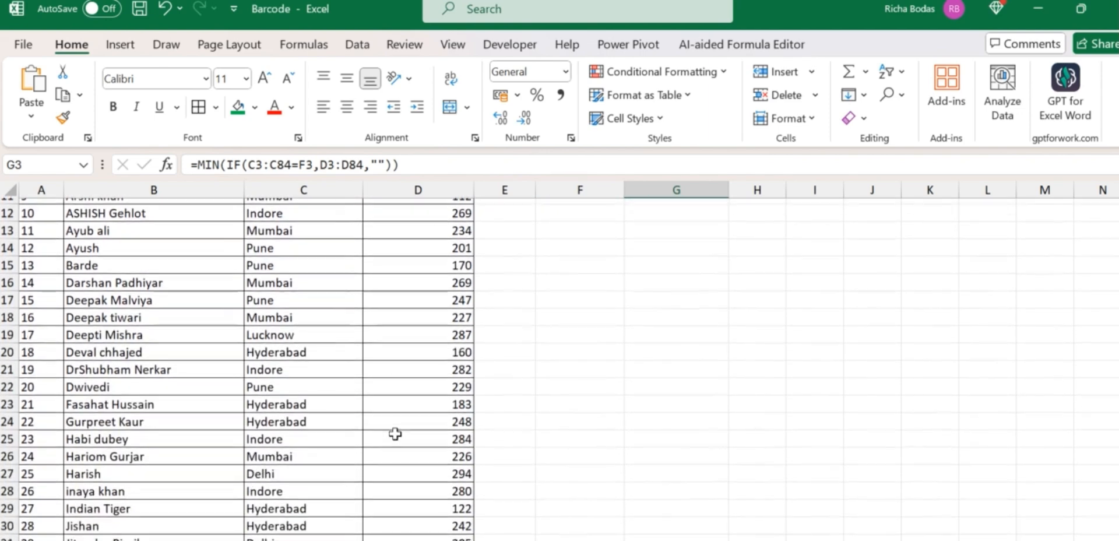
pyautogui.scroll(-1, 395, 433)
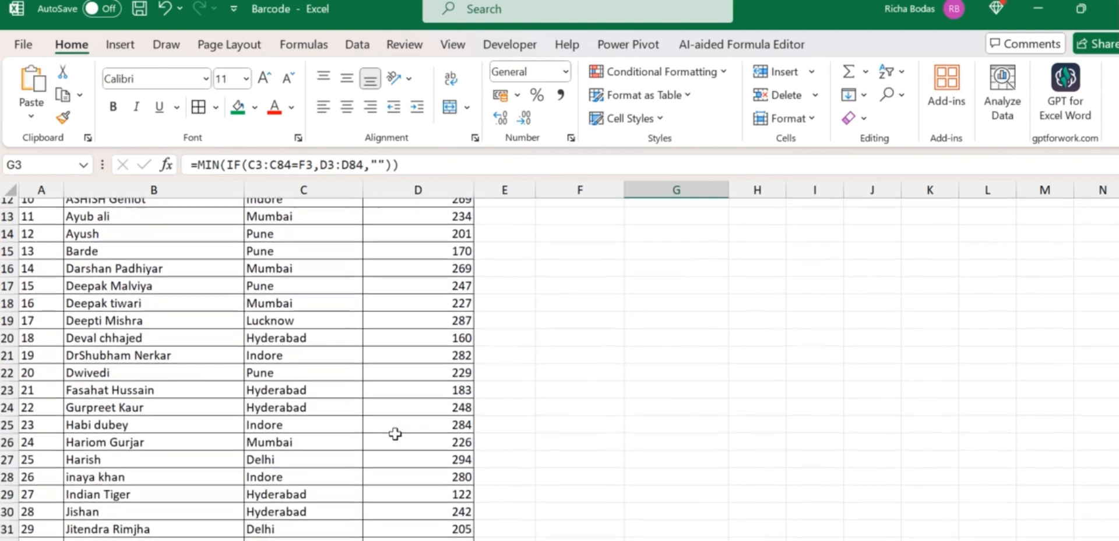
pyautogui.scroll(-1, 395, 433)
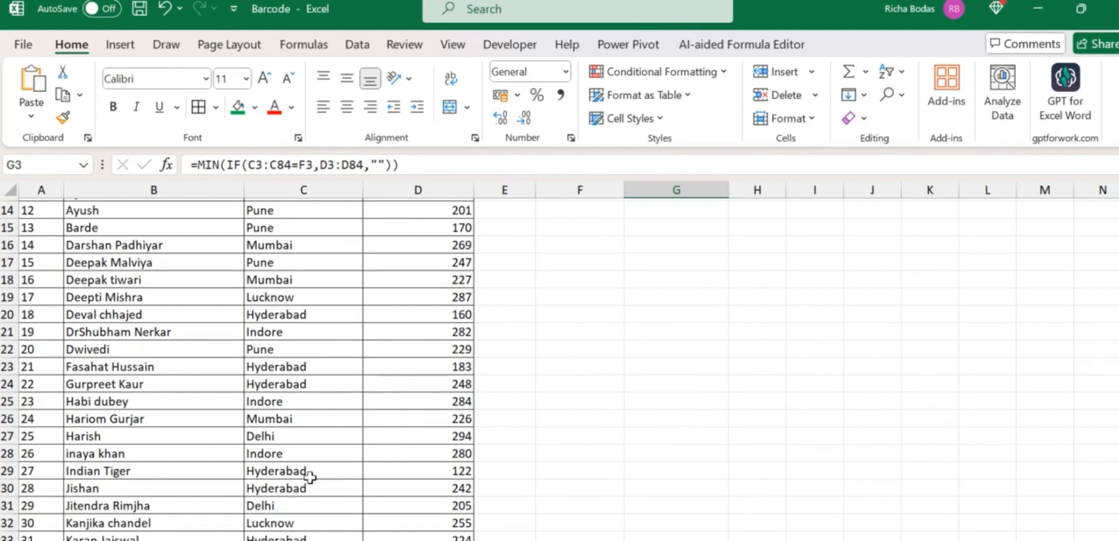
pyautogui.click(310, 476)
pyautogui.moveTo(36, 469); pyautogui.dragTo(427, 475)
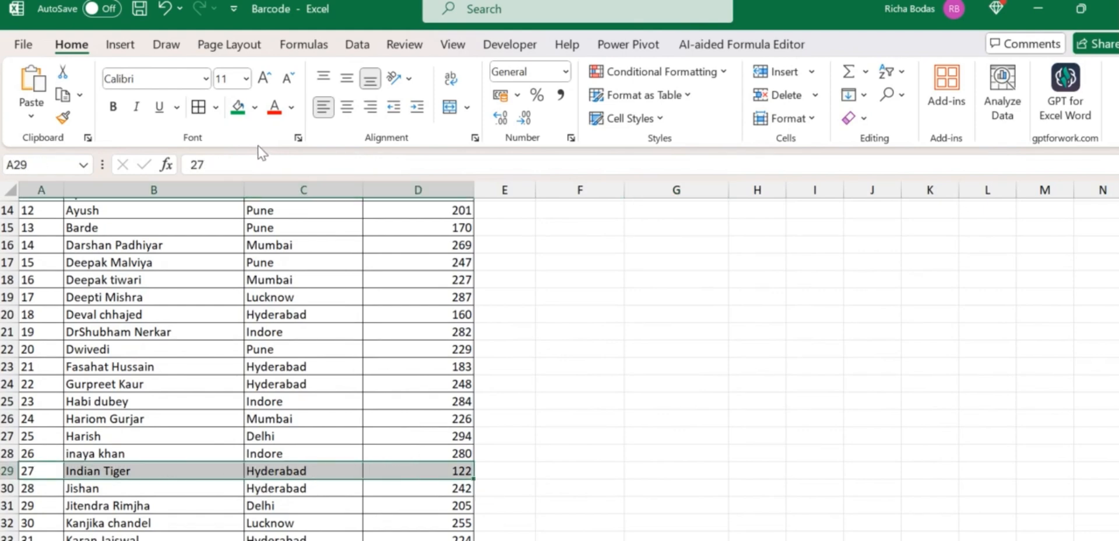
pyautogui.click(238, 111)
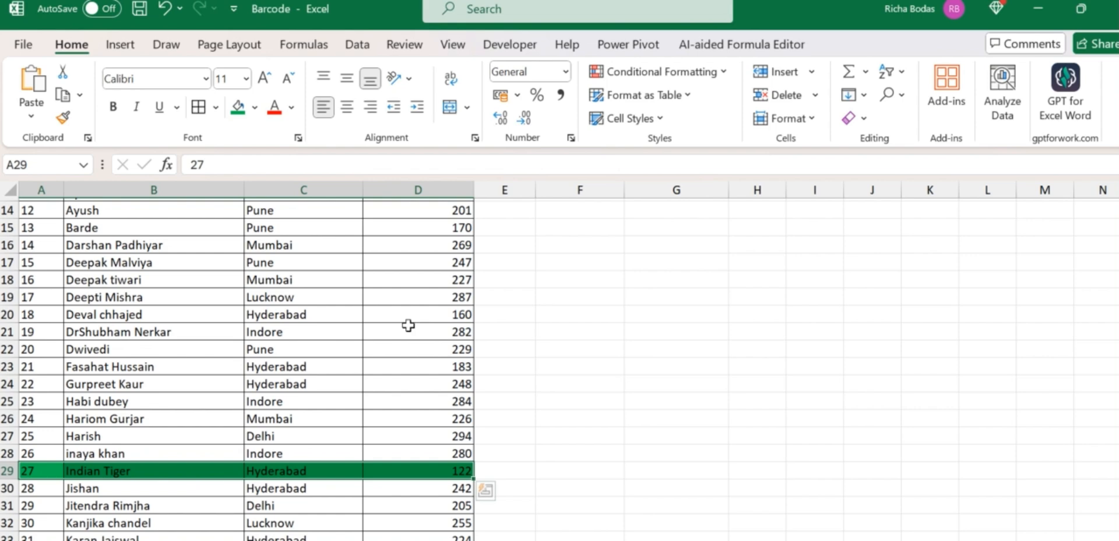
# - Make the text in A29:D29 bold and white, and return to the beginning of the sales table
pyautogui.hotkey('ctrl', 'b')
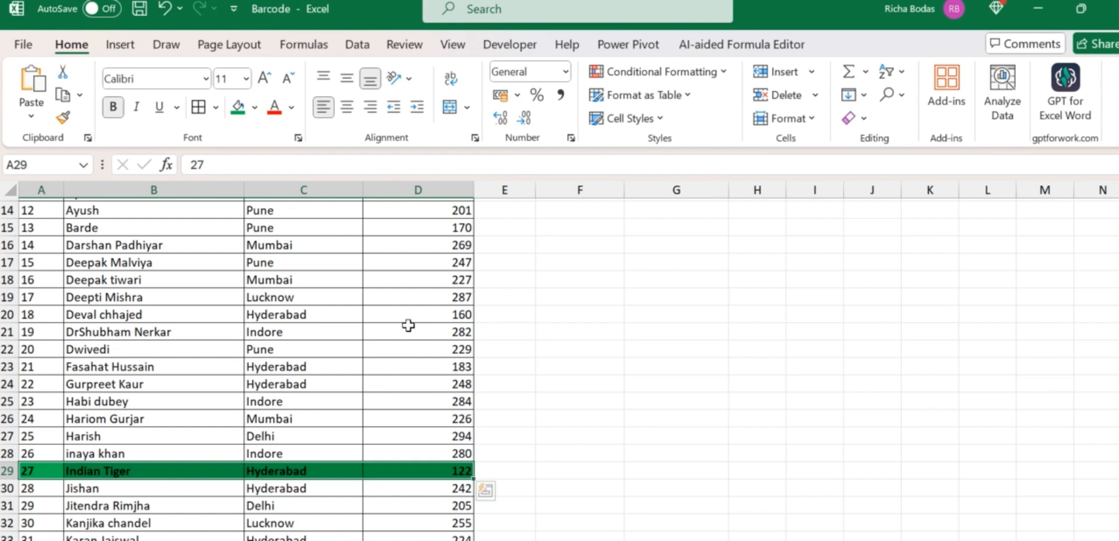
pyautogui.click(292, 109)
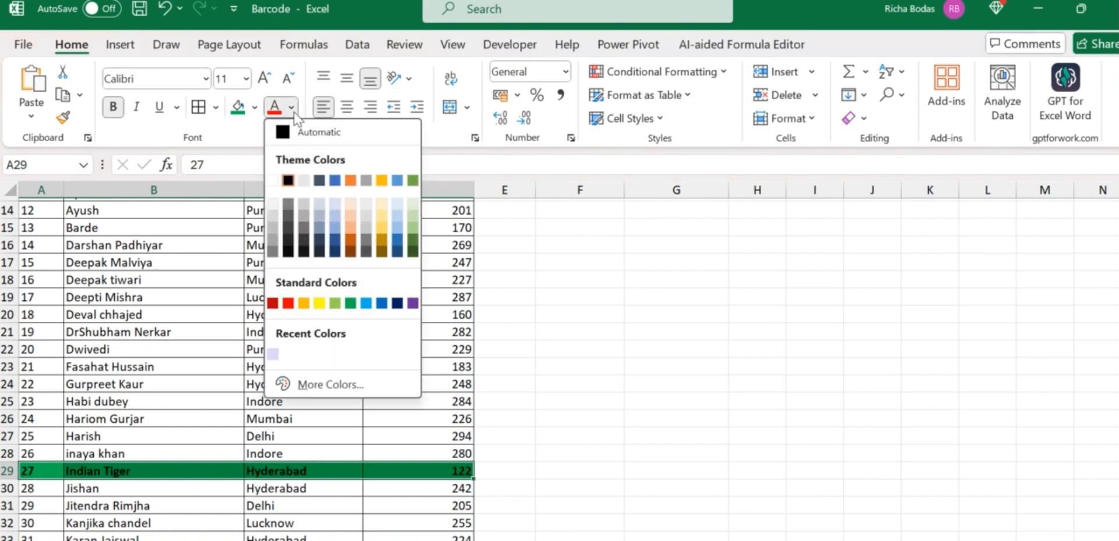
pyautogui.click(275, 178)
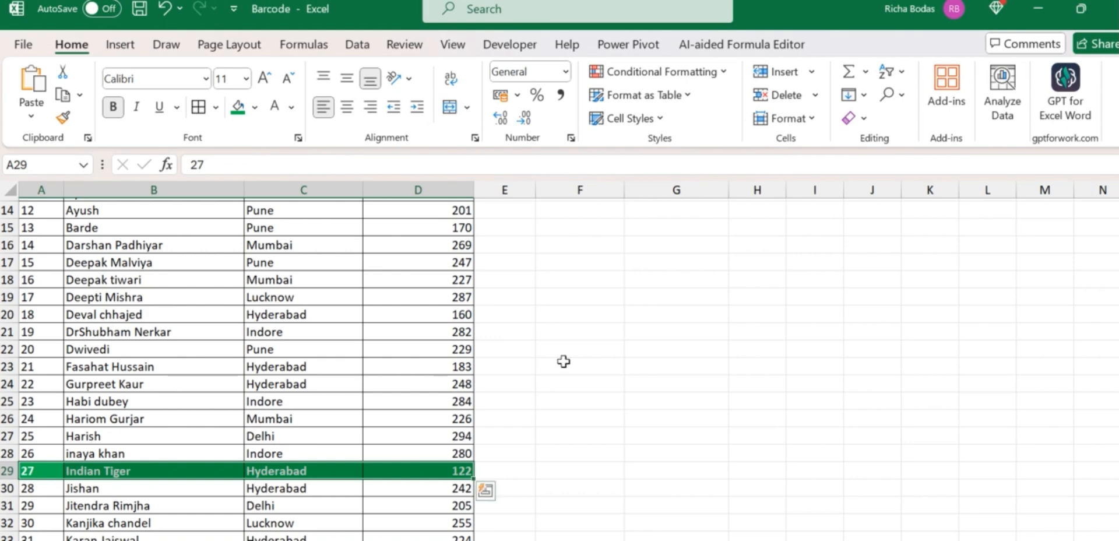
pyautogui.scroll(5, 563, 361)
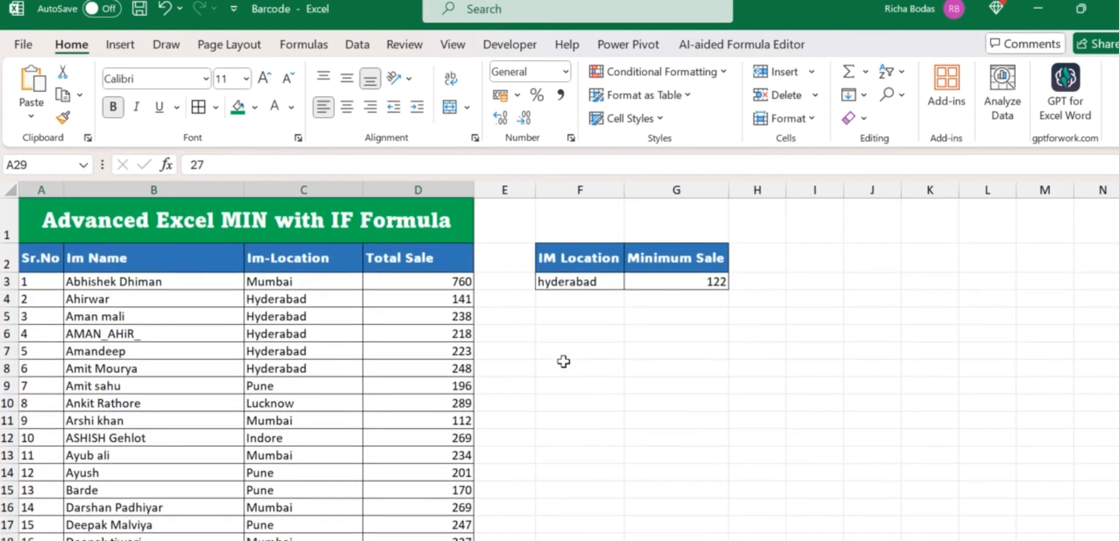
pyautogui.click(300, 372)
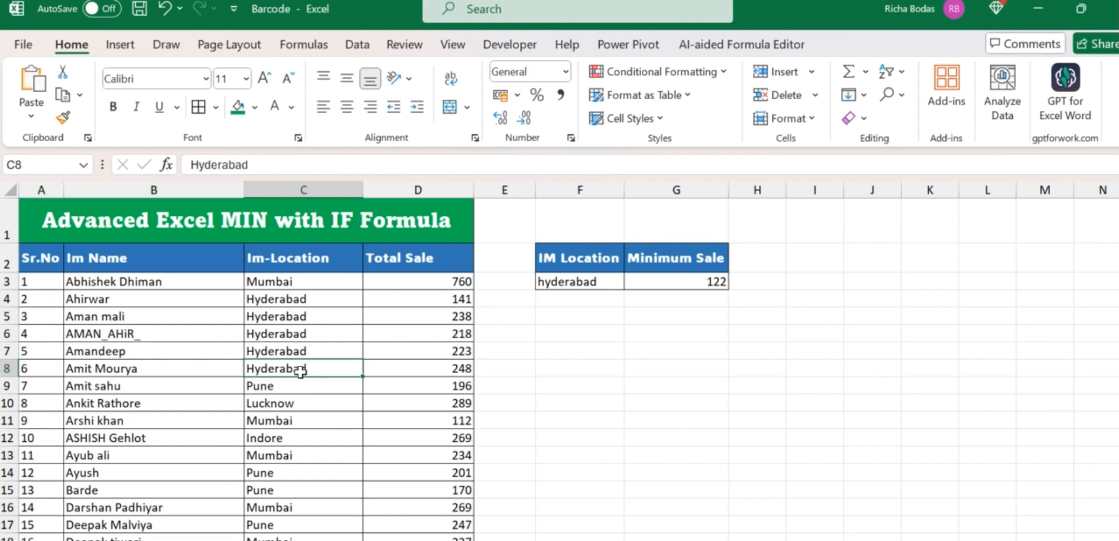
# - Set the Total Sale of the Hyderabad record in D8 to 10 and check the minimum sale formula in G3
pyautogui.press('Right')
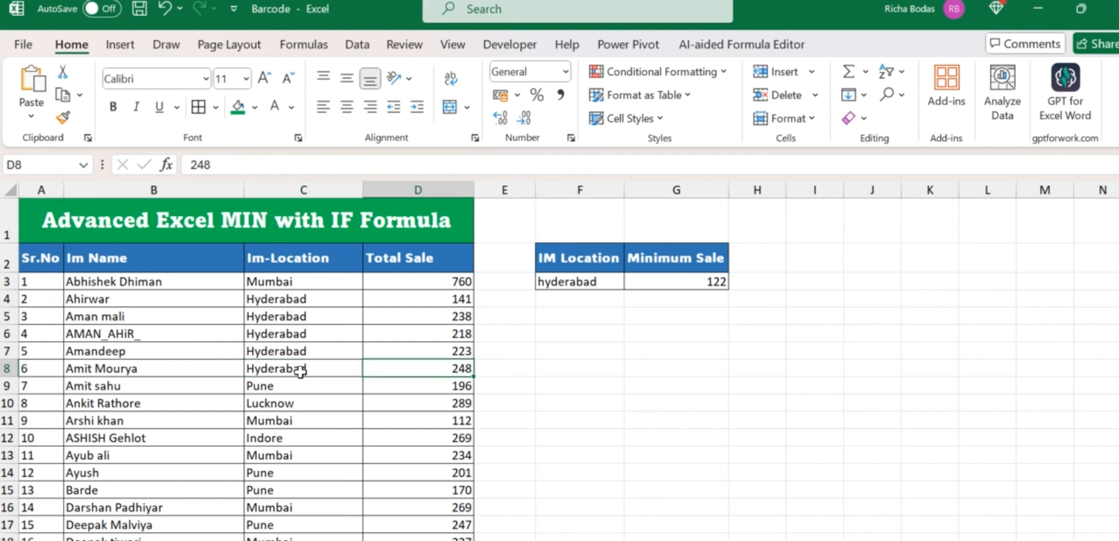
pyautogui.write('10')
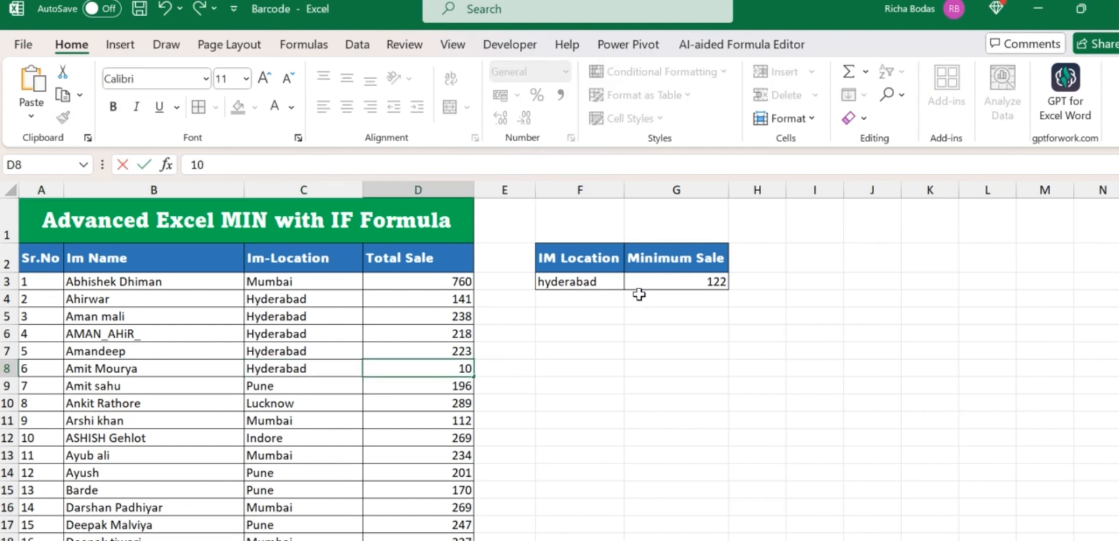
pyautogui.hotkey('ctrl', 'Return')
pyautogui.click(648, 284)
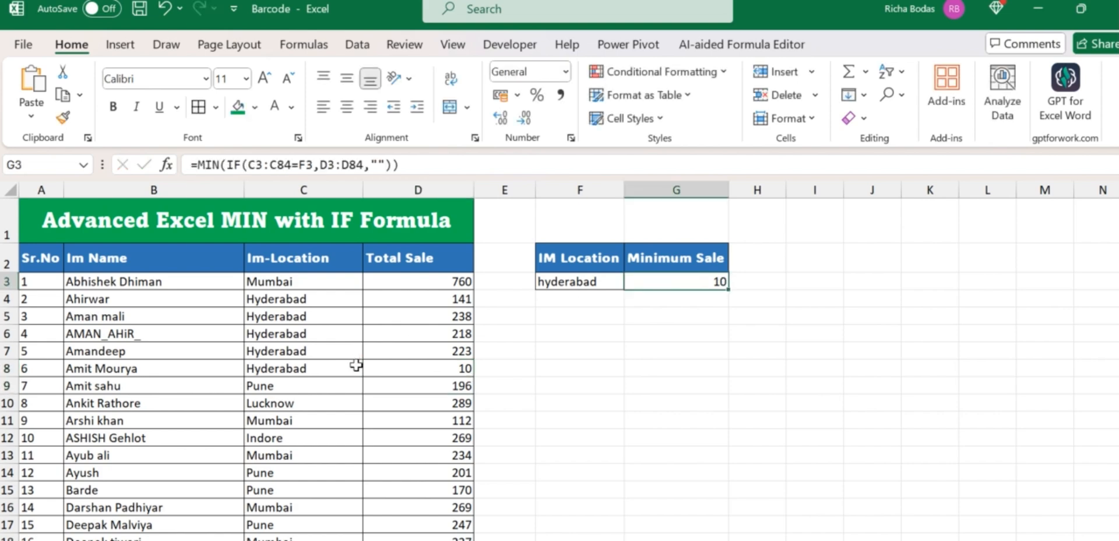
# - Format the changed Hyderabad record, A8:D8, with a green fill and bold white text
pyautogui.moveTo(39, 369); pyautogui.dragTo(407, 368)
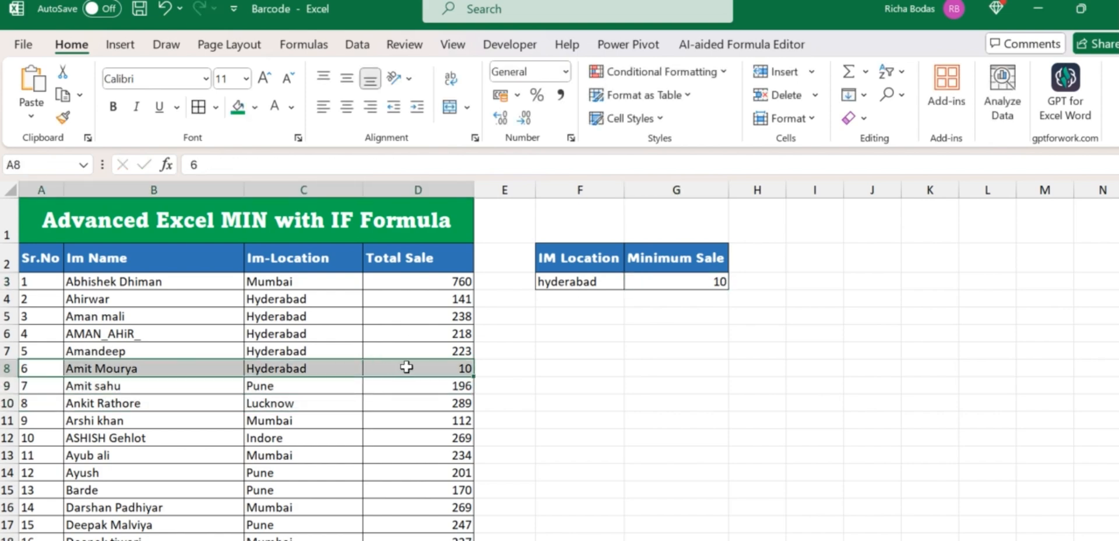
pyautogui.click(243, 116)
pyautogui.click(271, 107)
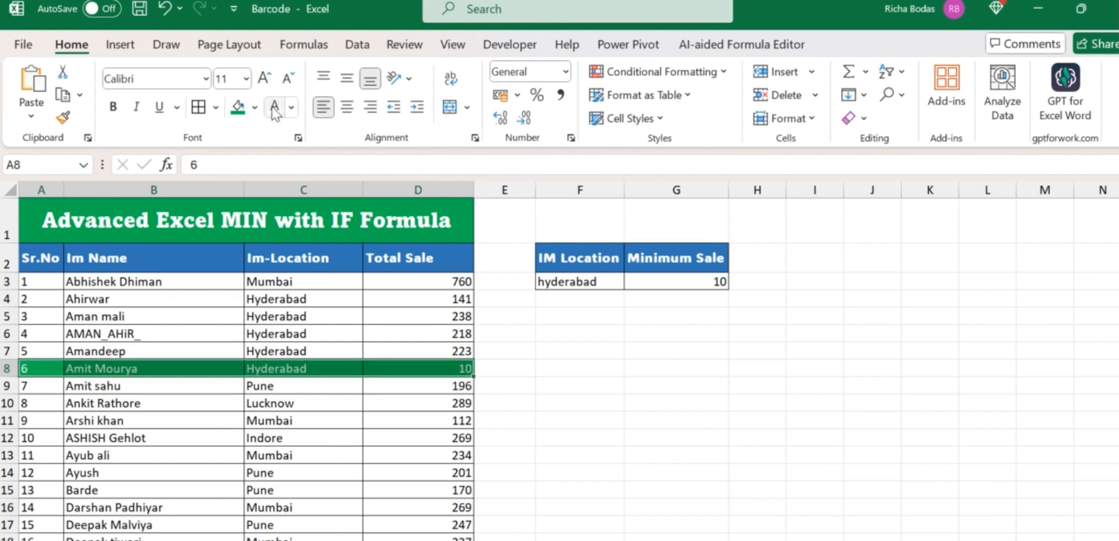
pyautogui.click(625, 373)
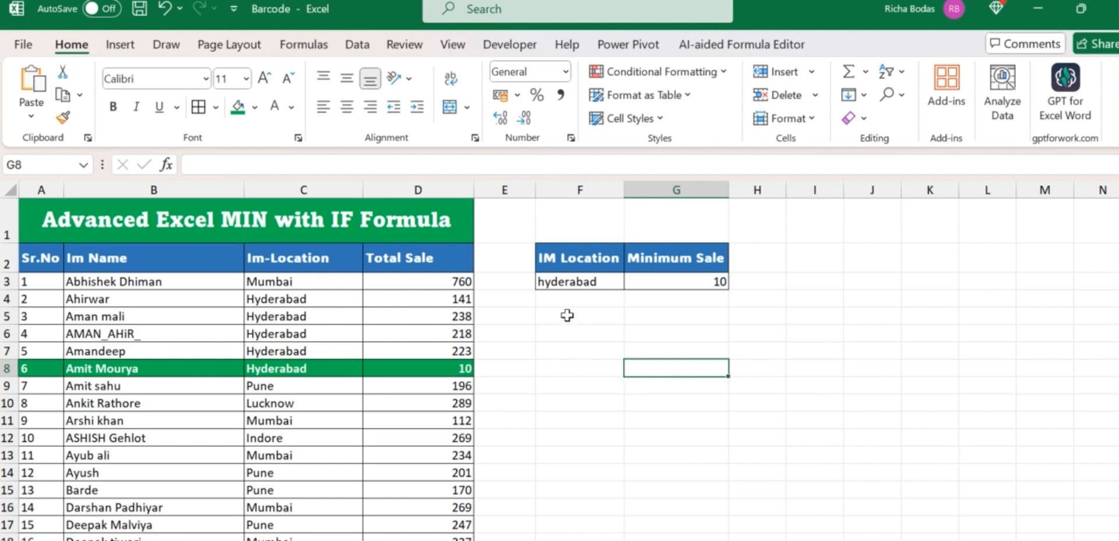
# - Capitalize the lookup location in F3 so that it reads Hyderabad
pyautogui.doubleClick(545, 282)
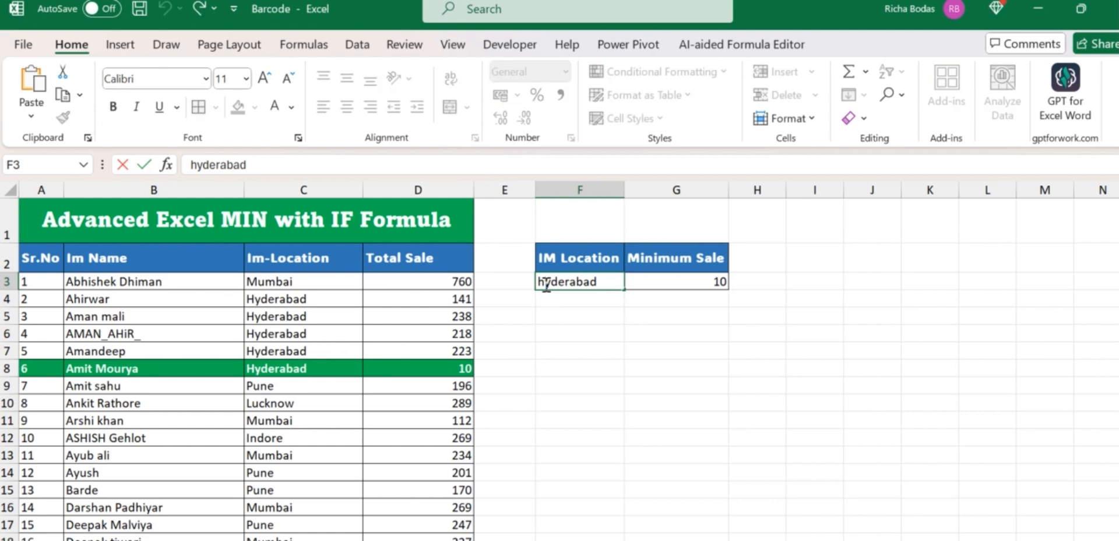
pyautogui.press('BackSpace')
pyautogui.write('H')
pyautogui.press('Return')
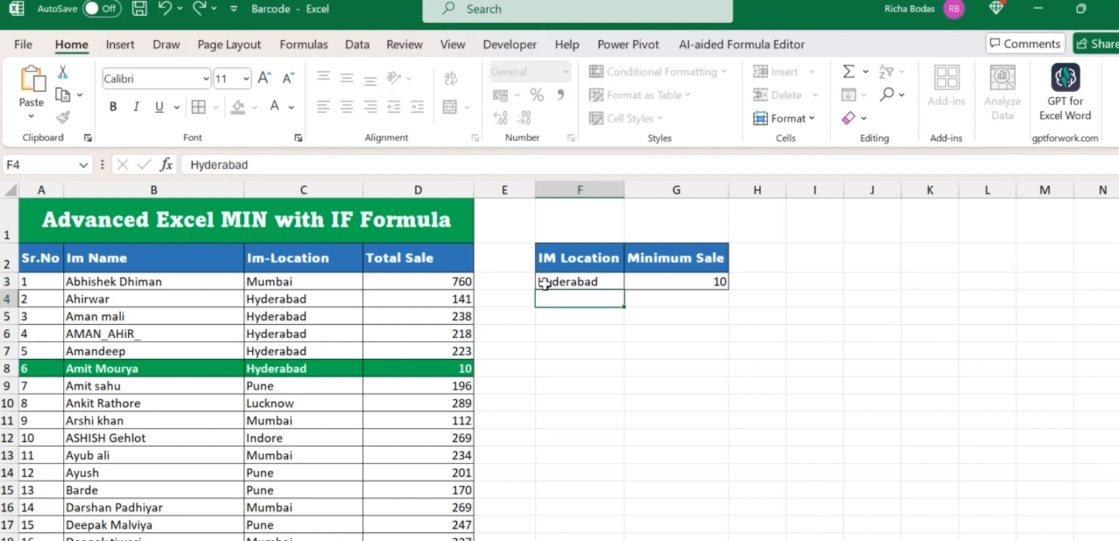
pyautogui.click(714, 336)
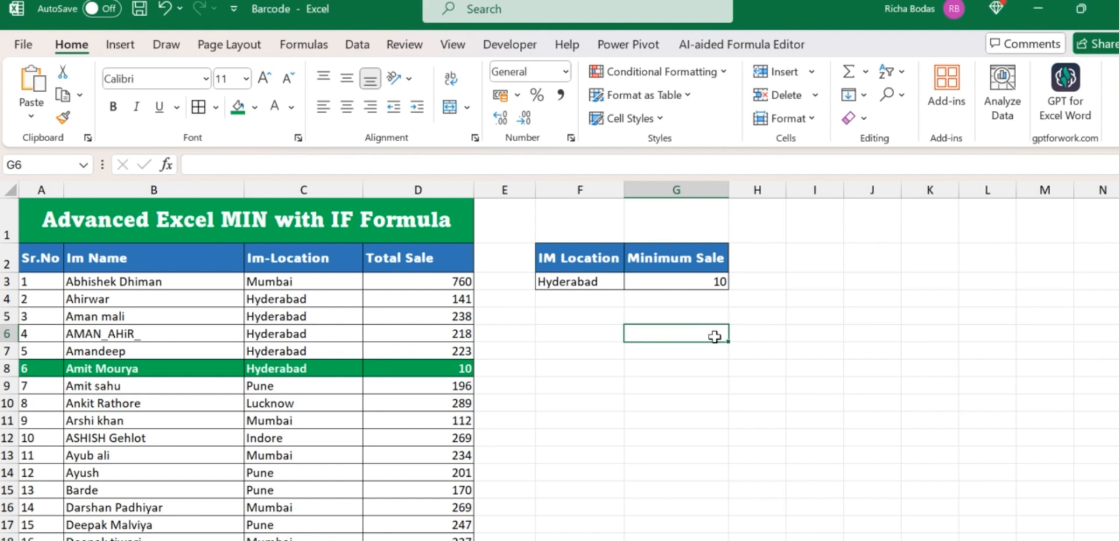
pyautogui.click(295, 238)
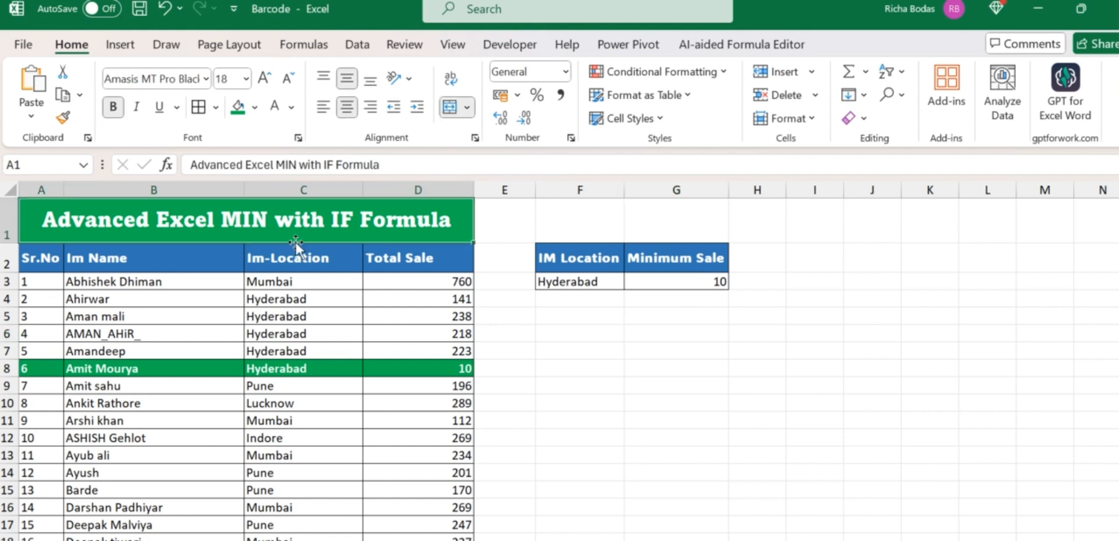